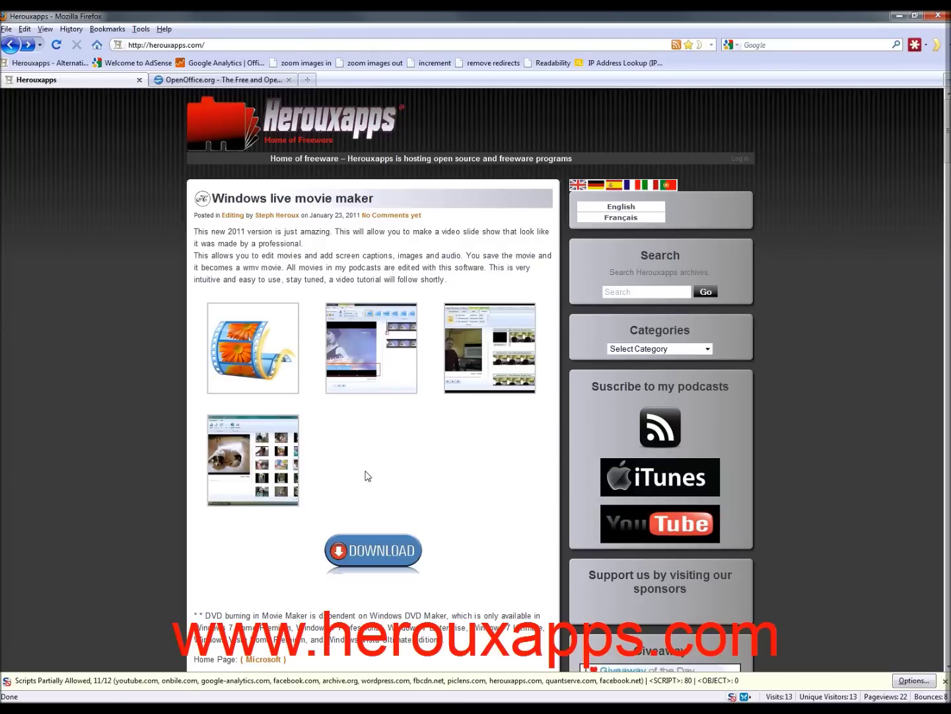
# - Go to the Herouxapps Windows Live Movie Maker 2011 download page, then minimize Firefox
pyautogui.click(371, 554)
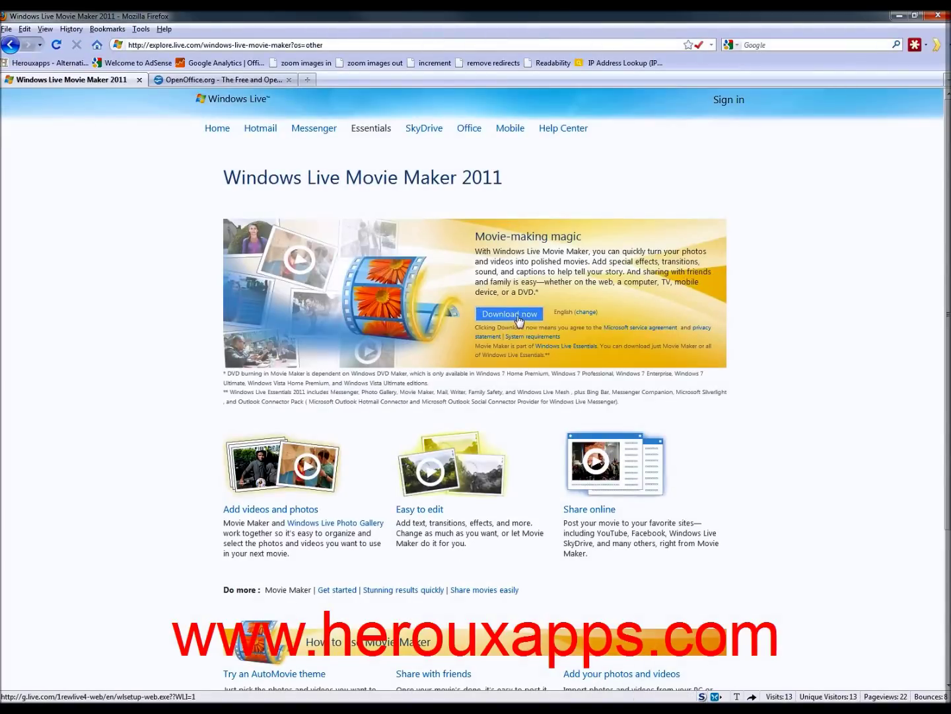
pyautogui.click(898, 16)
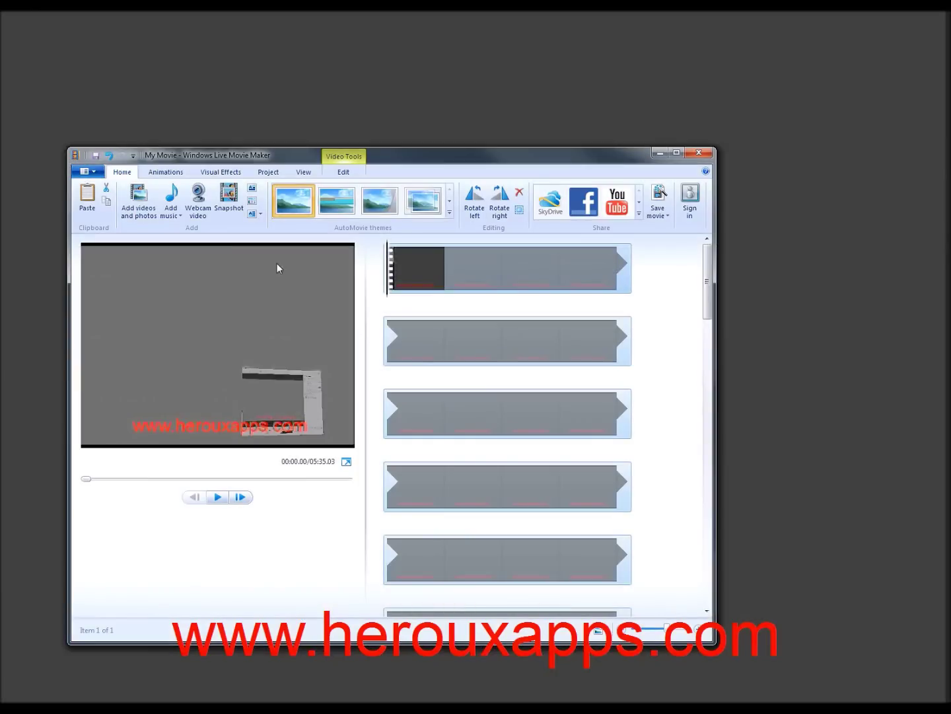
# - Move the Movie Maker window holding the 5:35 My Movie project higher on screen
pyautogui.moveTo(277, 160); pyautogui.dragTo(315, 99)
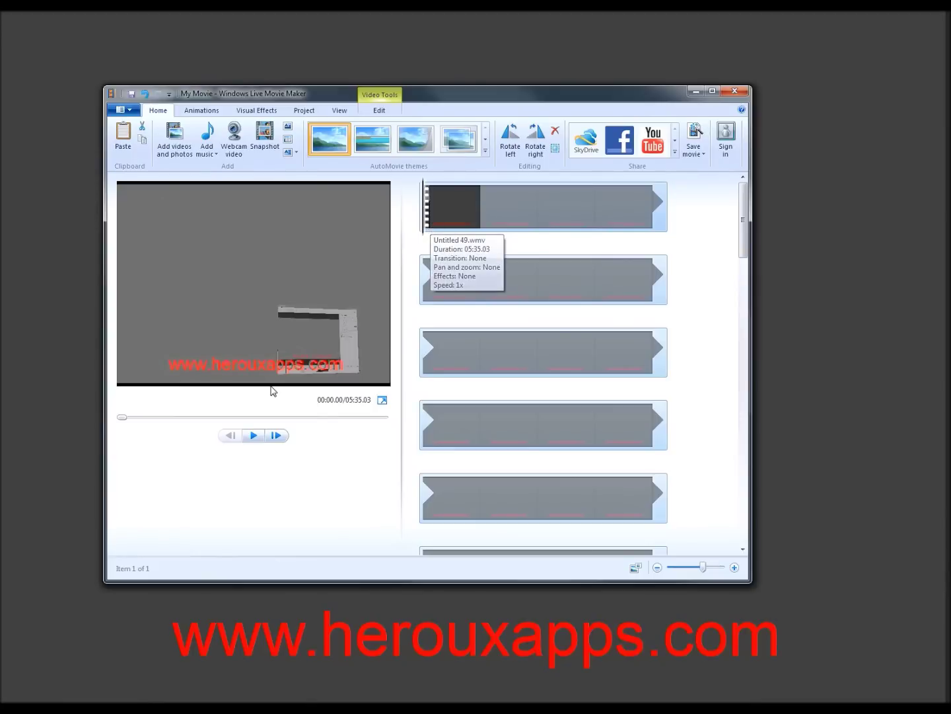
pyautogui.moveTo(454, 206)
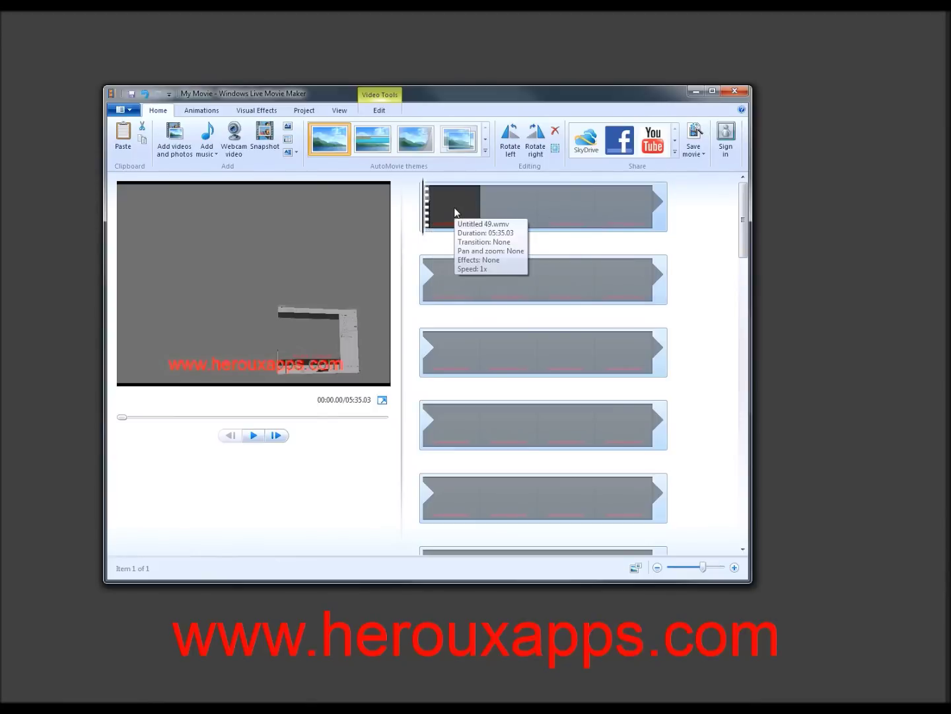
pyautogui.click(253, 434)
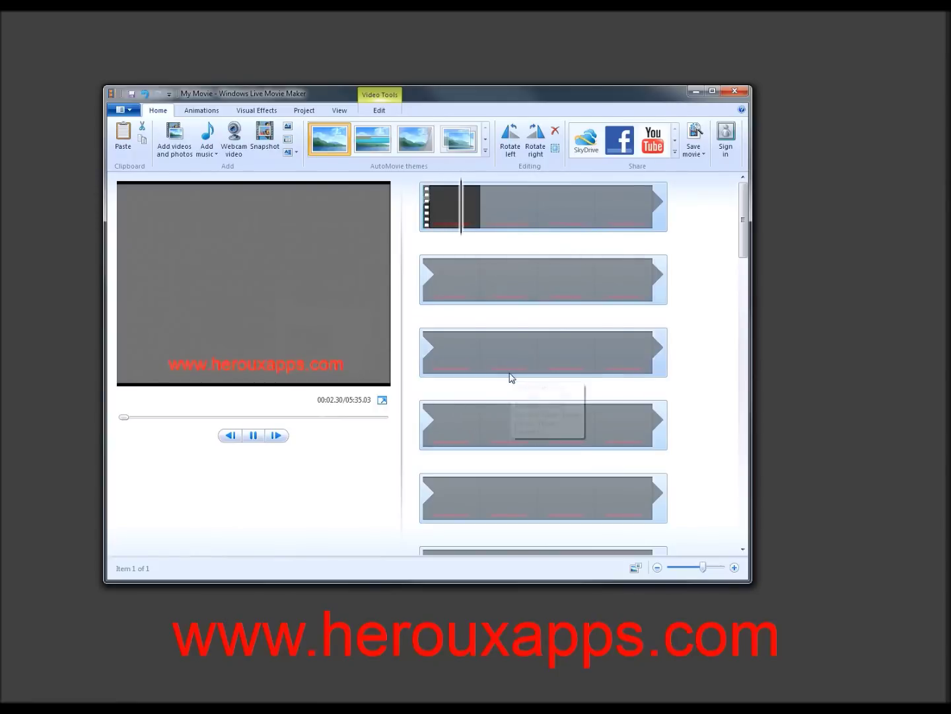
pyautogui.click(524, 388)
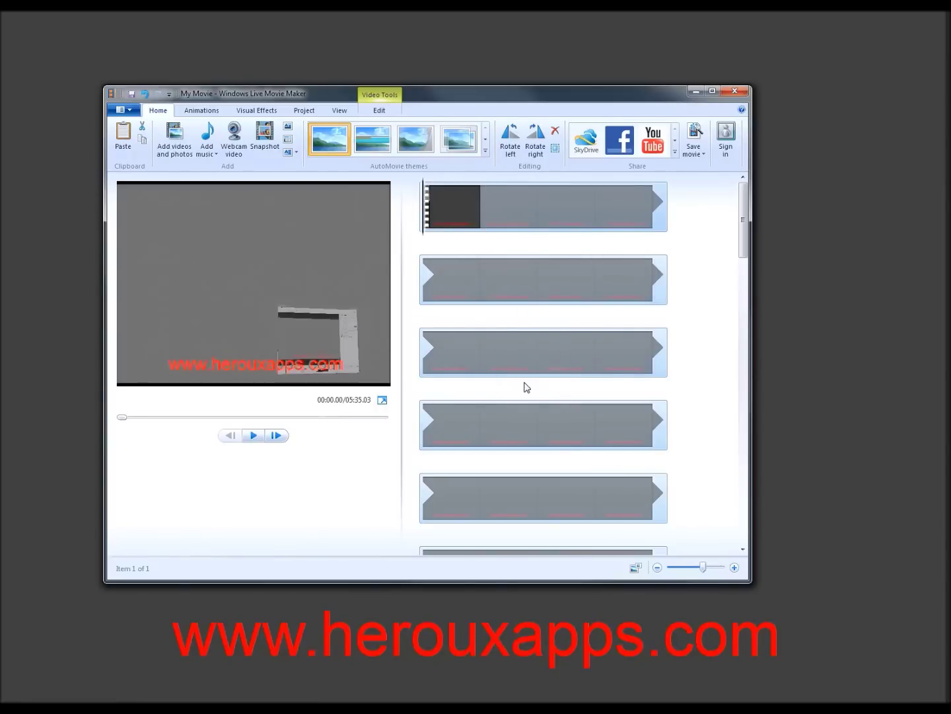
pyautogui.click(508, 352)
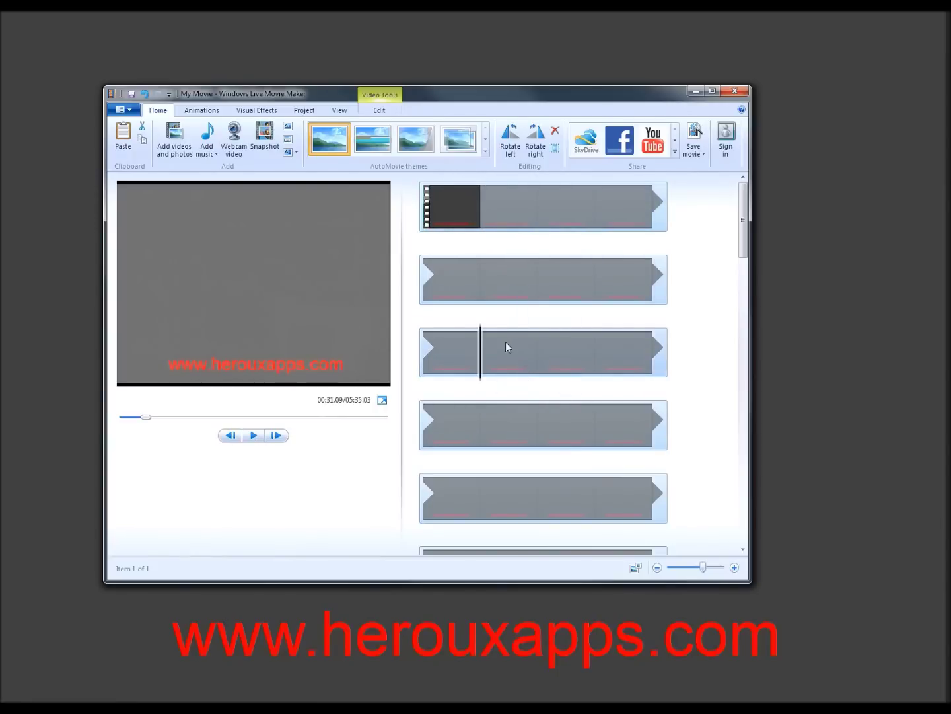
pyautogui.press('Down')
pyautogui.press('Down')
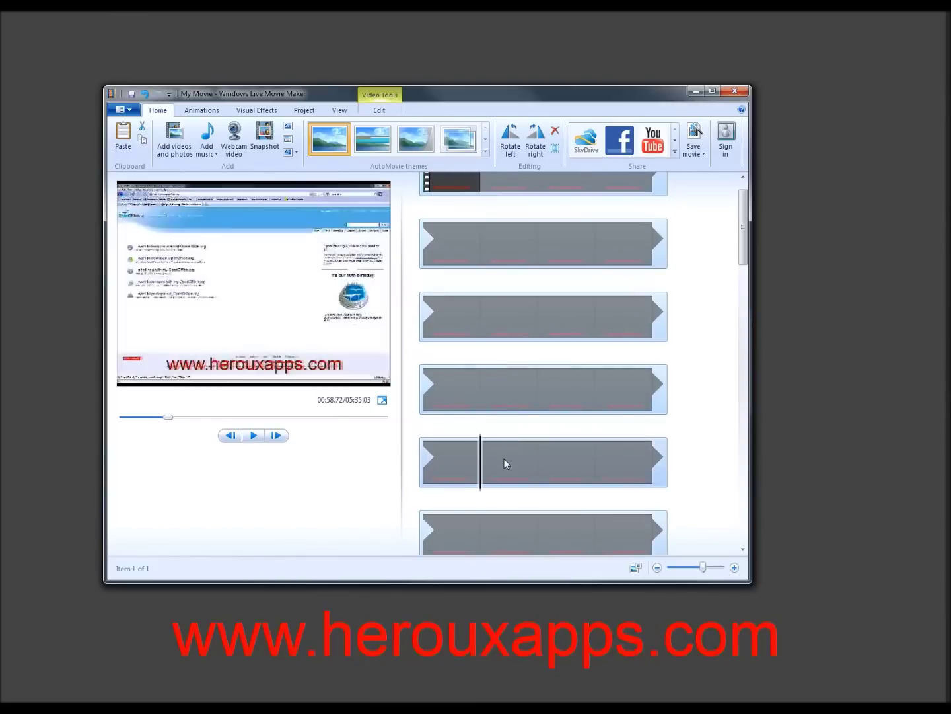
pyautogui.press('Down')
pyautogui.press('Down')
pyautogui.press('Down')
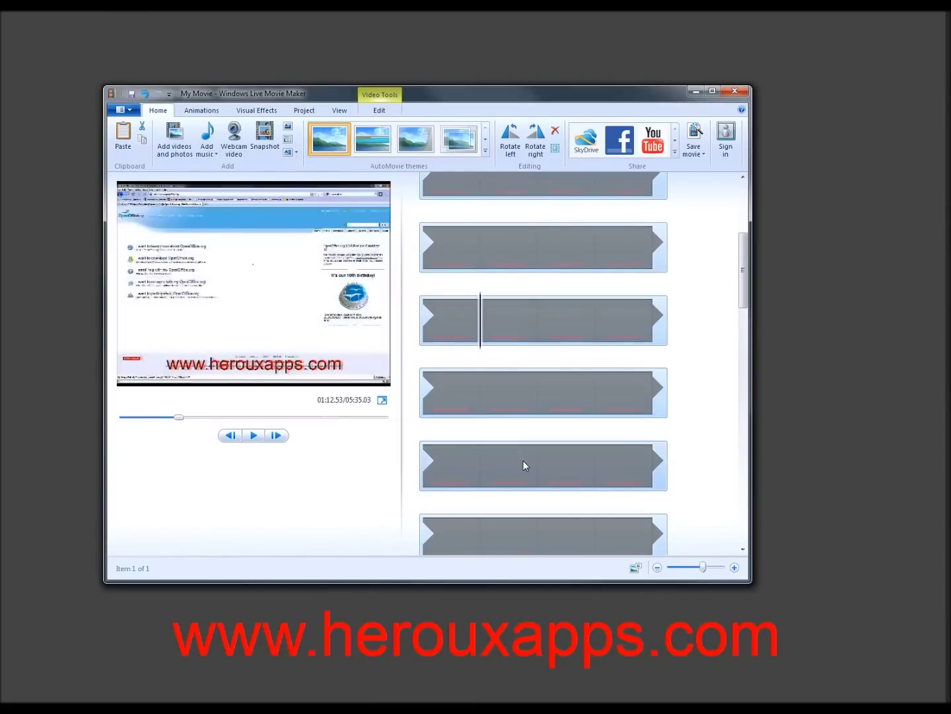
pyautogui.press('Down')
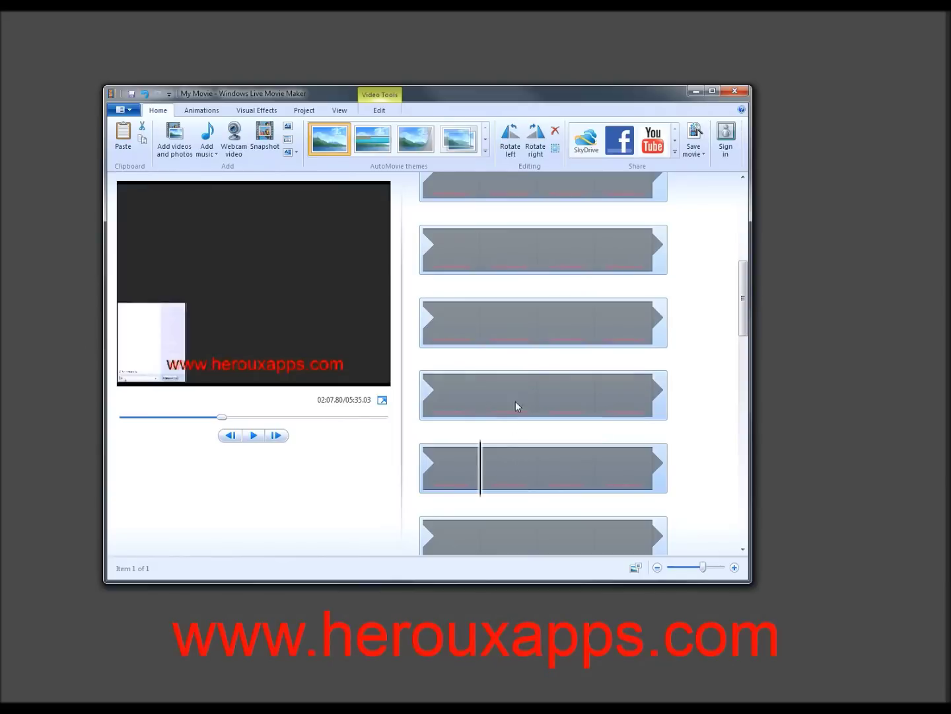
pyautogui.click(252, 436)
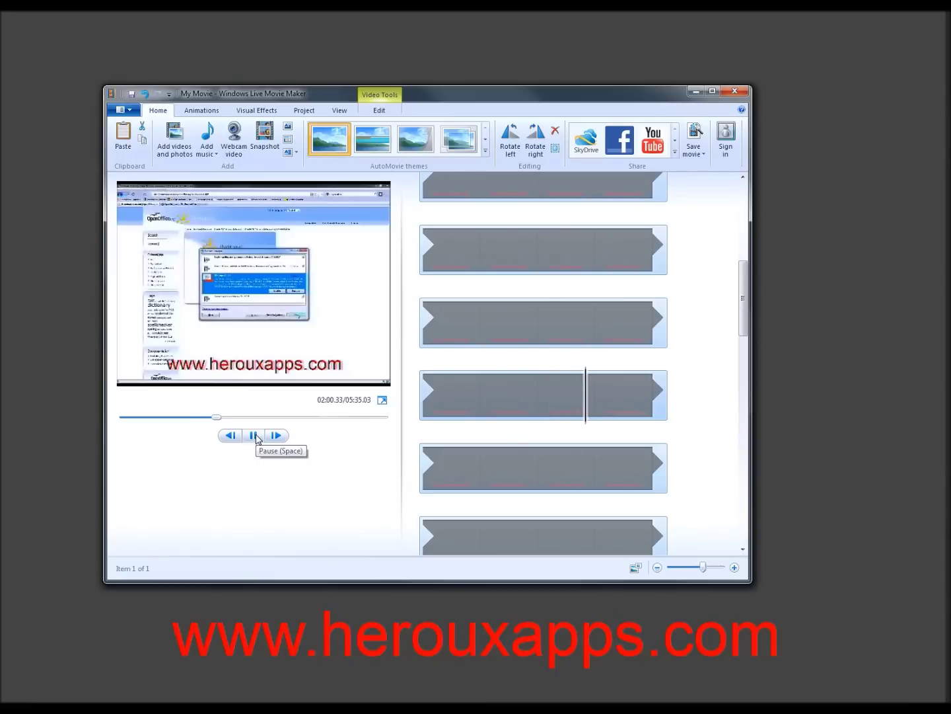
pyautogui.click(257, 436)
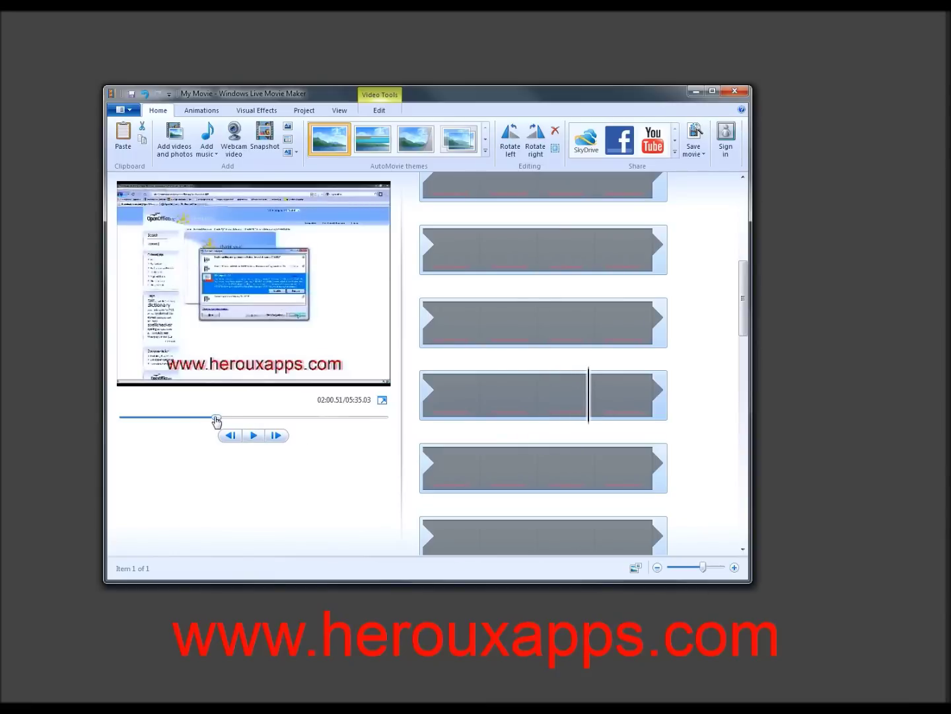
pyautogui.moveTo(218, 421); pyautogui.dragTo(122, 417)
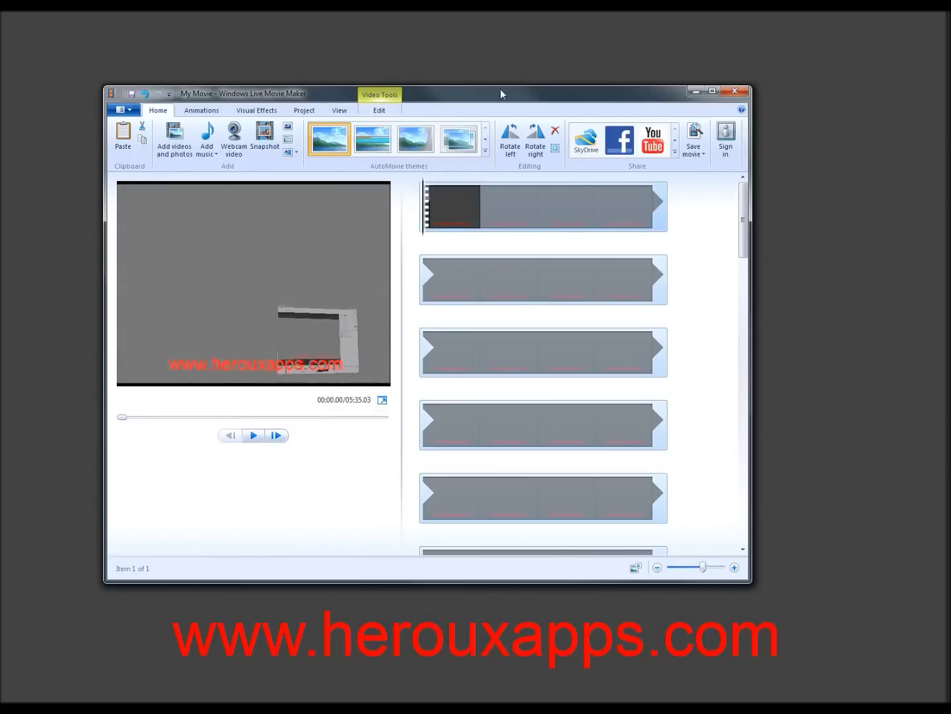
# - Drag edit pdf.mp3 from the desktop into the project as music and maximize Movie Maker
pyautogui.moveTo(502, 94); pyautogui.dragTo(544, 60)
pyautogui.doubleClick(448, 571)
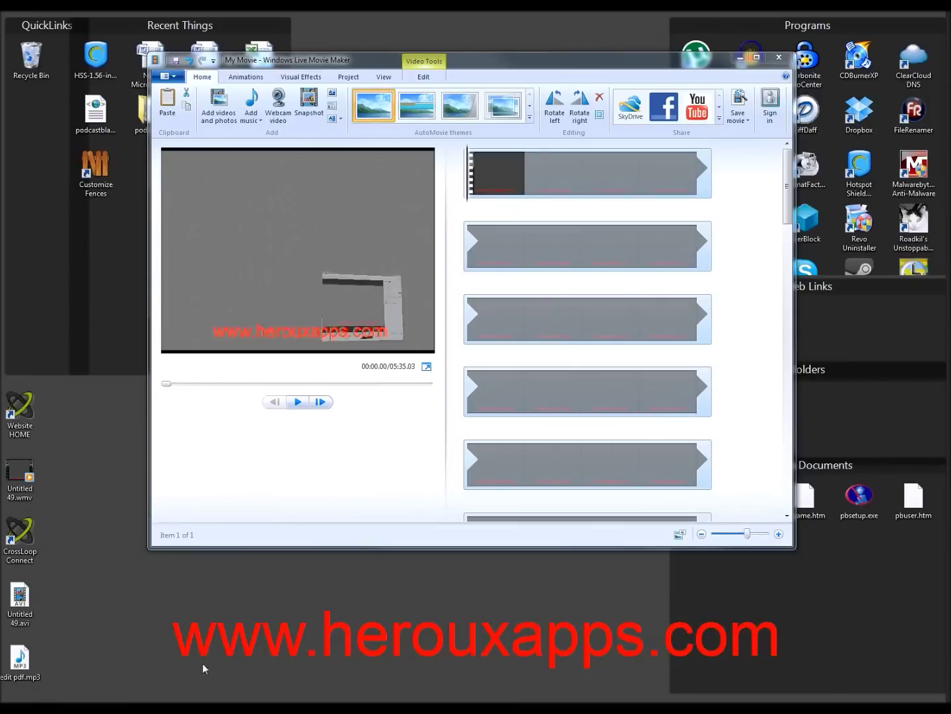
pyautogui.moveTo(28, 664); pyautogui.dragTo(496, 212)
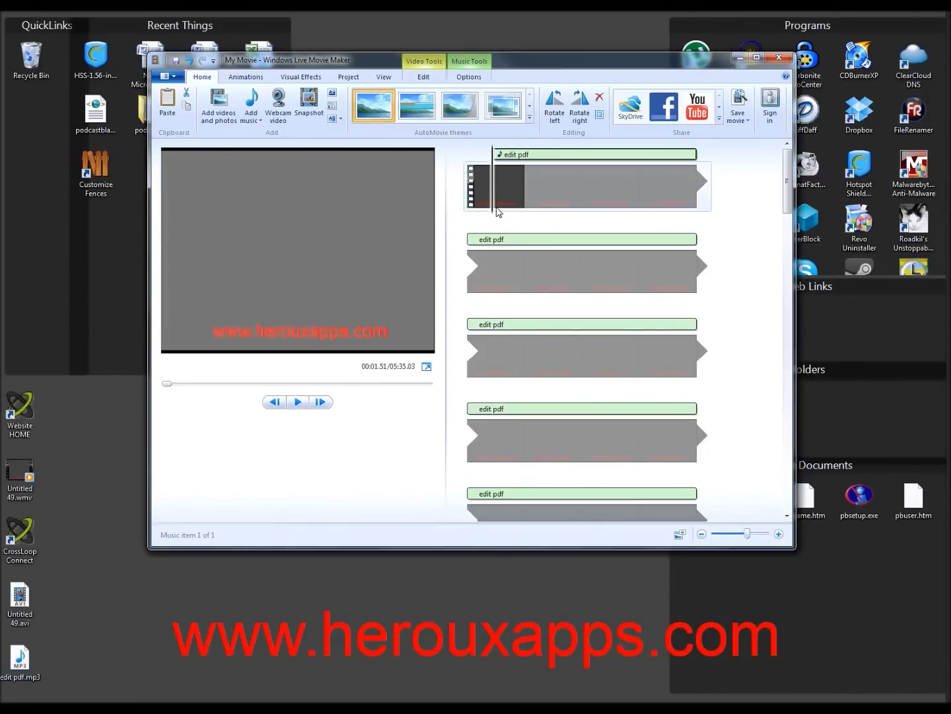
pyautogui.click(756, 56)
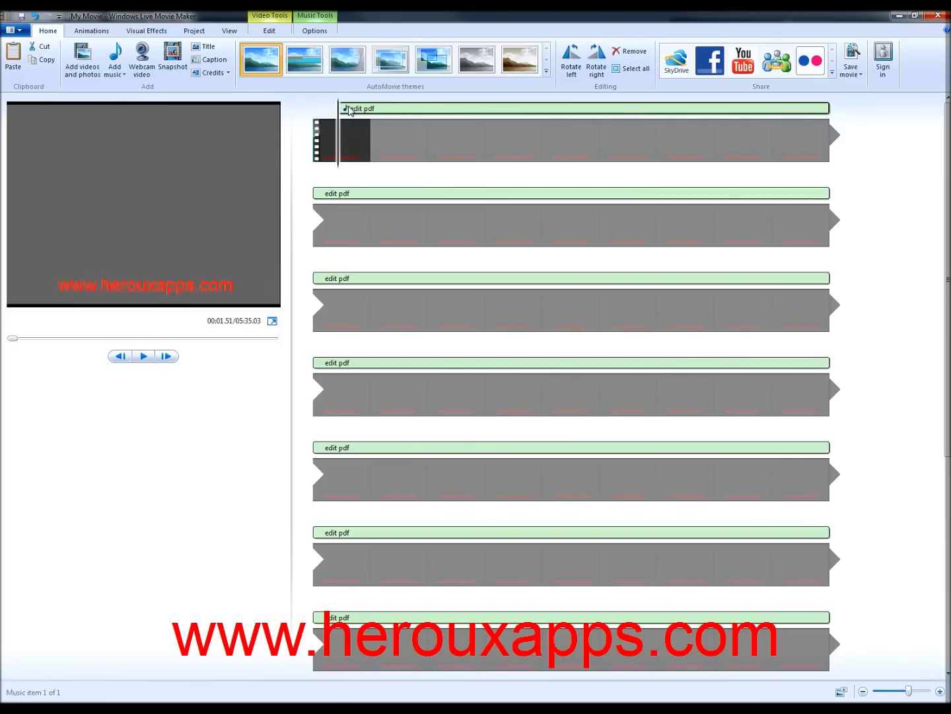
# - Slide the edit pdf music to the movie's start and play it back to check
pyautogui.moveTo(347, 110); pyautogui.dragTo(316, 111)
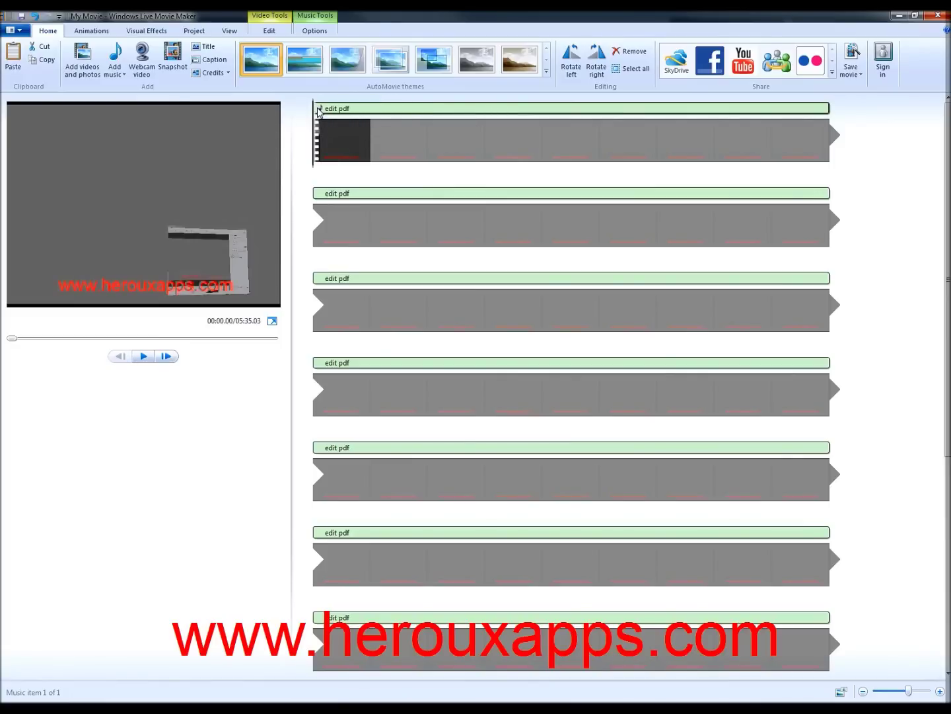
pyautogui.click(144, 357)
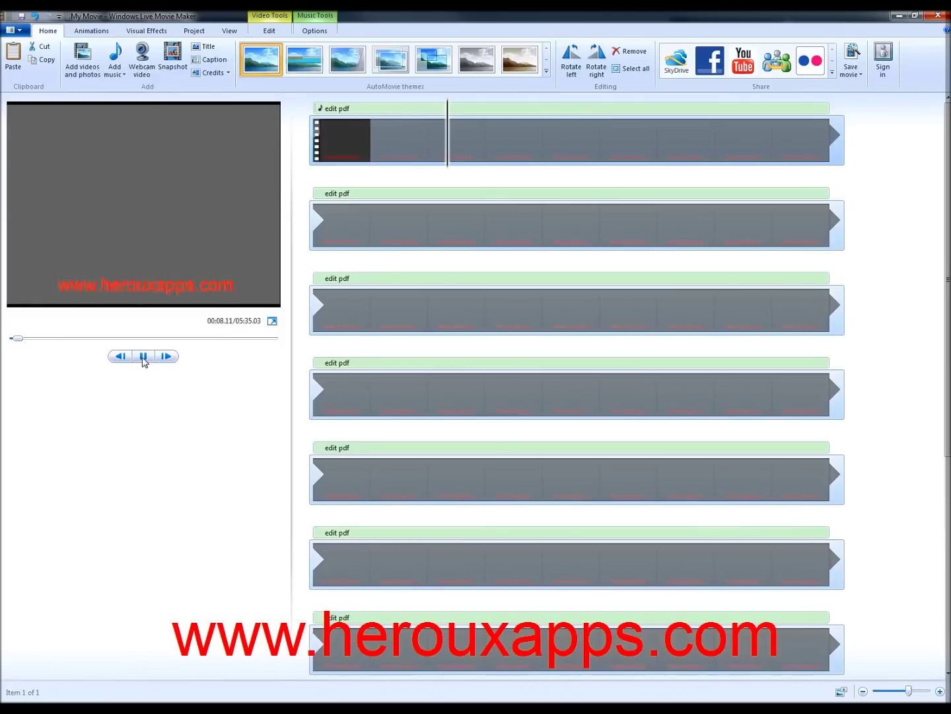
pyautogui.click(143, 357)
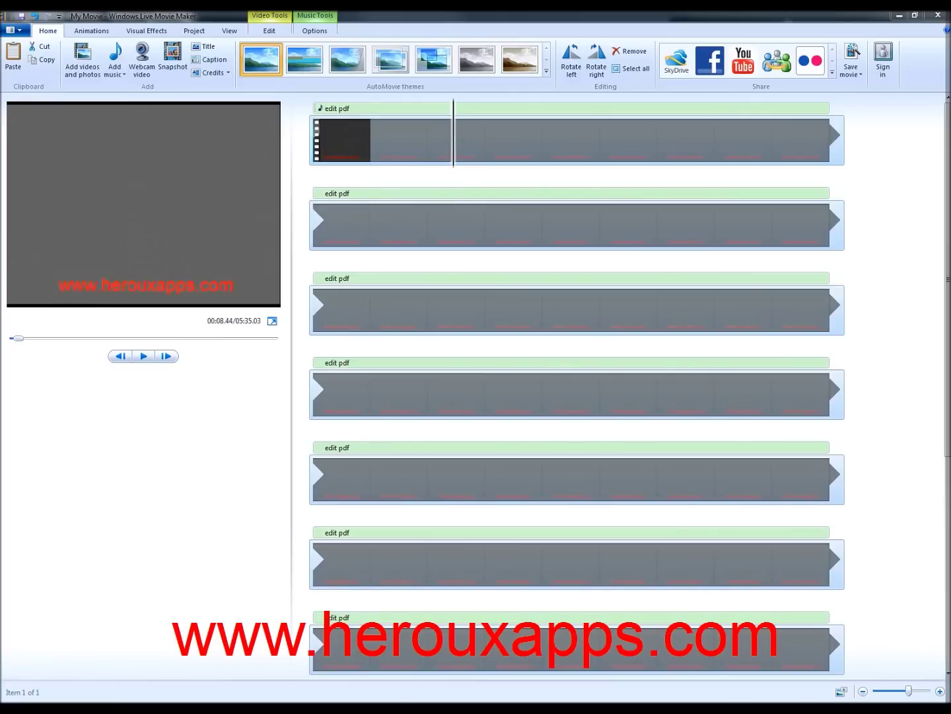
pyautogui.hotkey('alt', 'Tab')
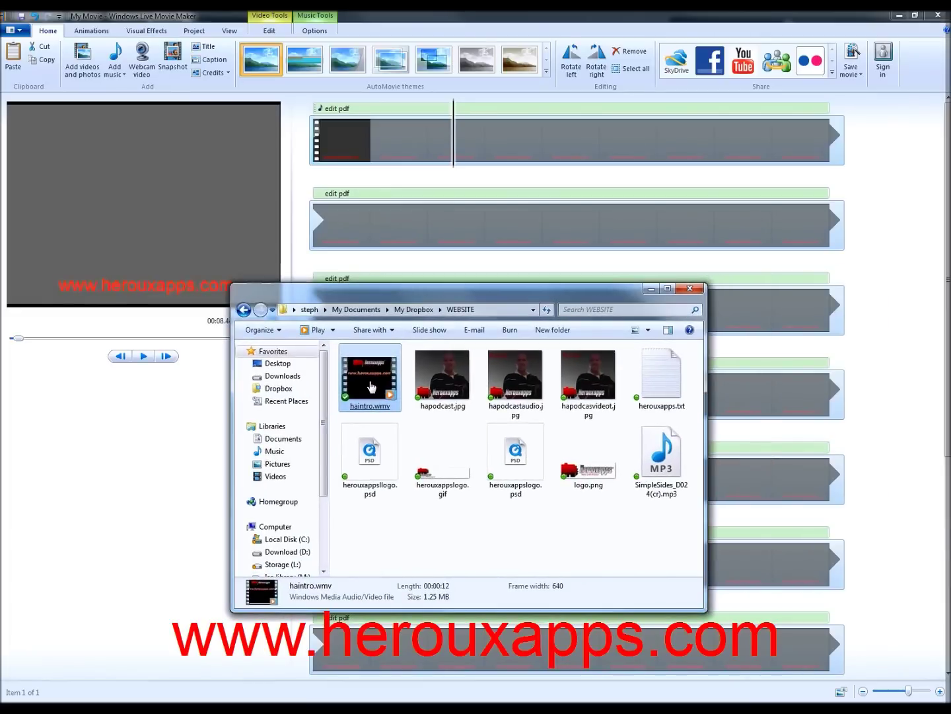
# - Put haintro.wmv first, preview it, and shift the edit pdf music to follow the intro
pyautogui.moveTo(368, 389); pyautogui.dragTo(318, 153)
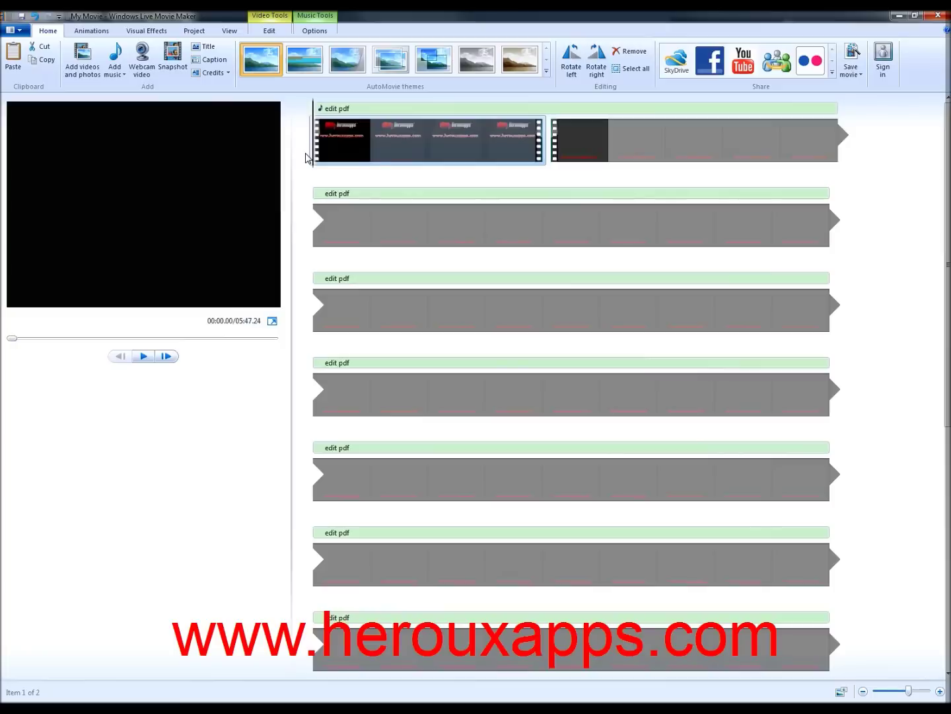
pyautogui.click(141, 359)
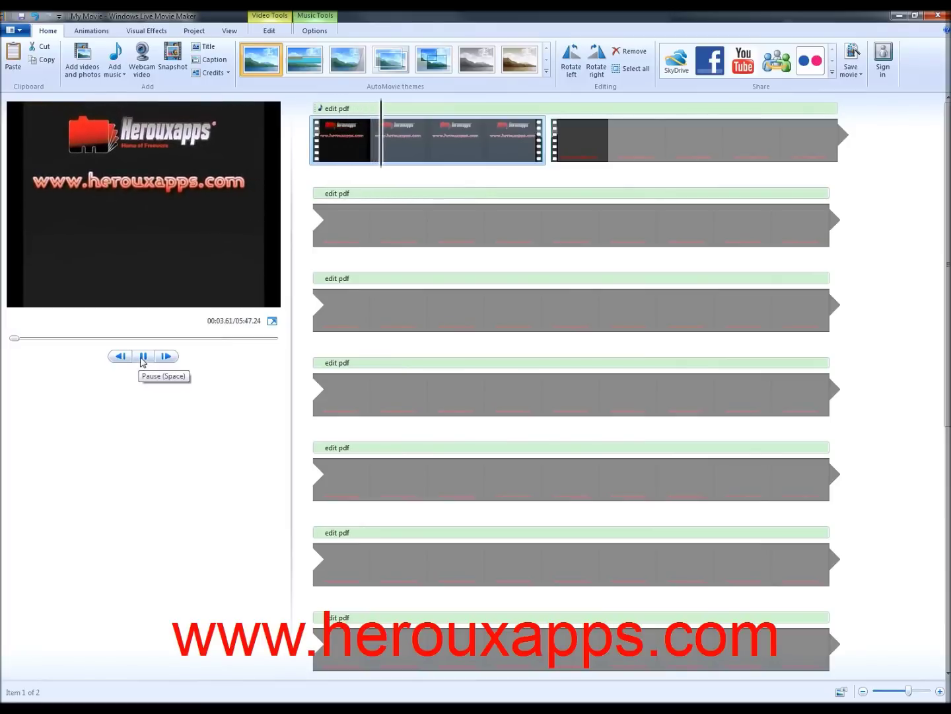
pyautogui.click(144, 358)
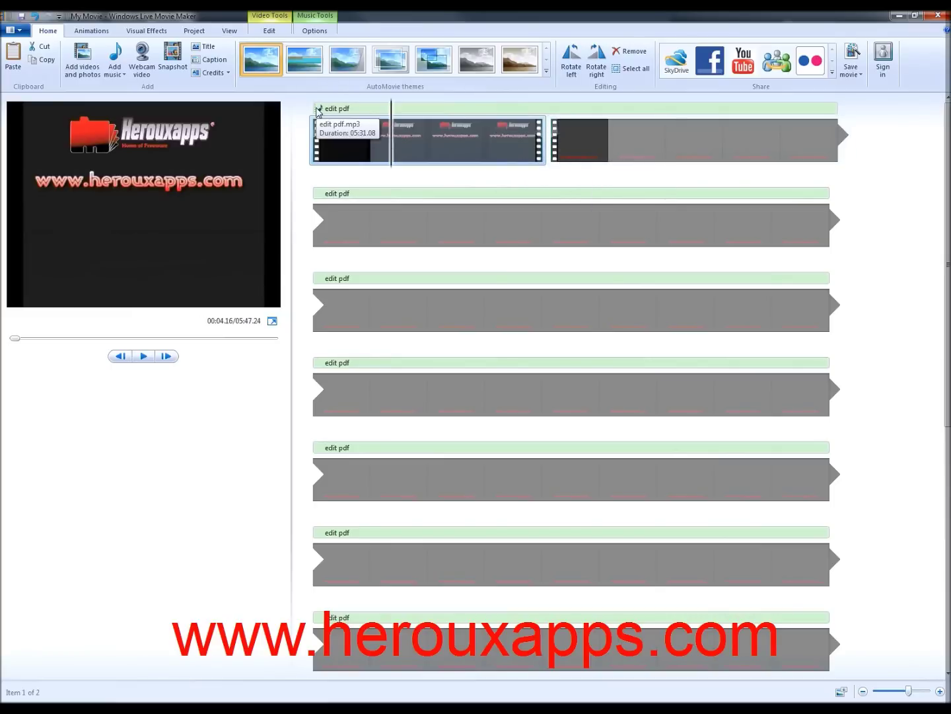
pyautogui.moveTo(318, 112); pyautogui.dragTo(556, 119)
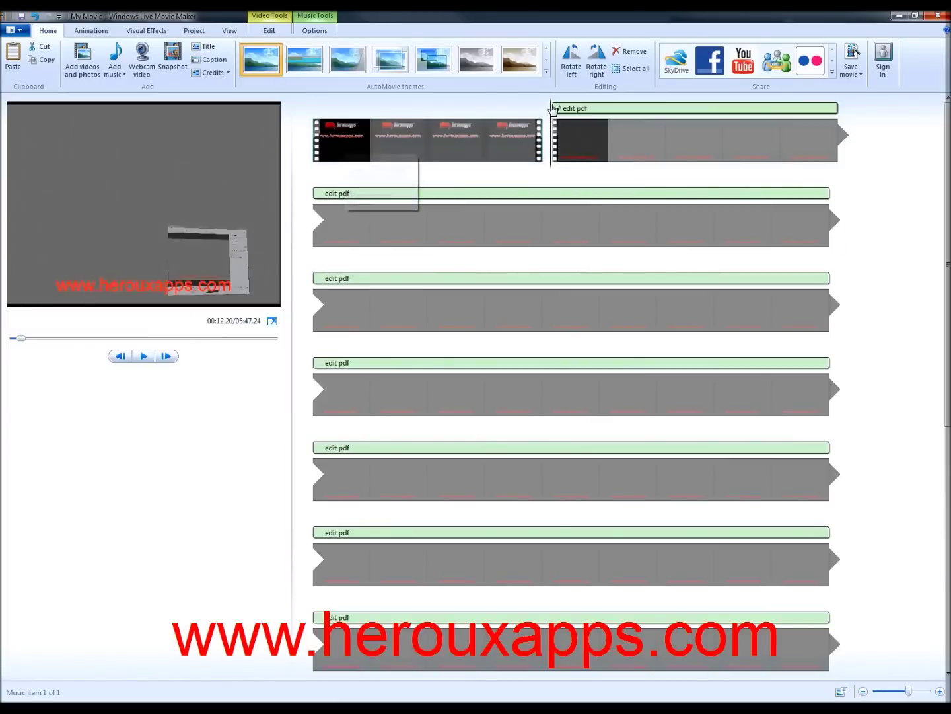
pyautogui.click(316, 140)
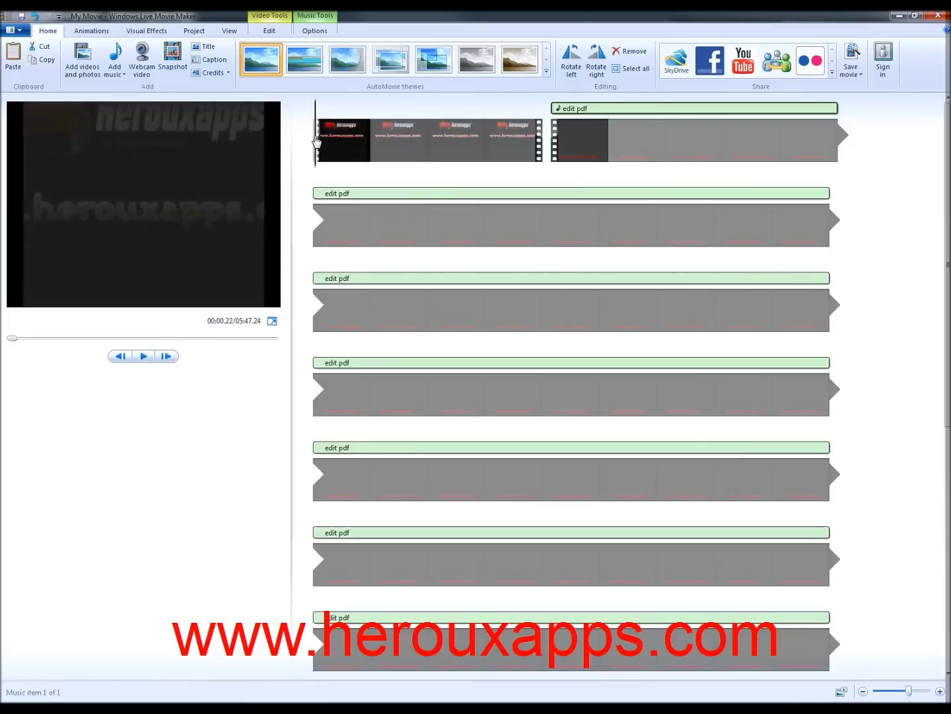
pyautogui.moveTo(317, 141); pyautogui.dragTo(342, 145)
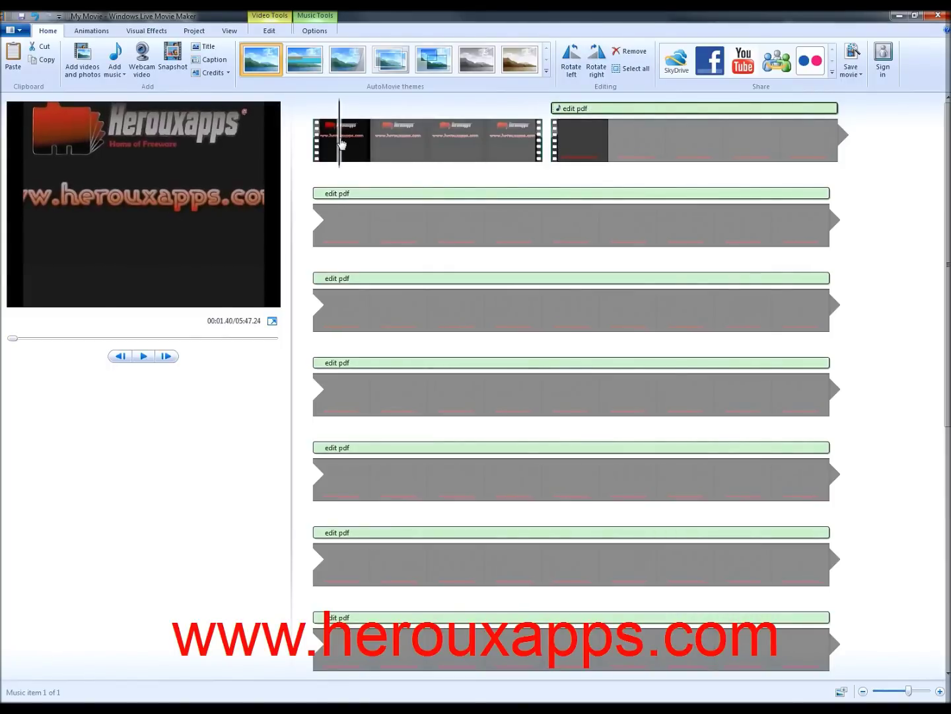
# - Add a 'Movie Maker 2011' caption to the intro clip and move it up toward the frame's middle
pyautogui.click(342, 145)
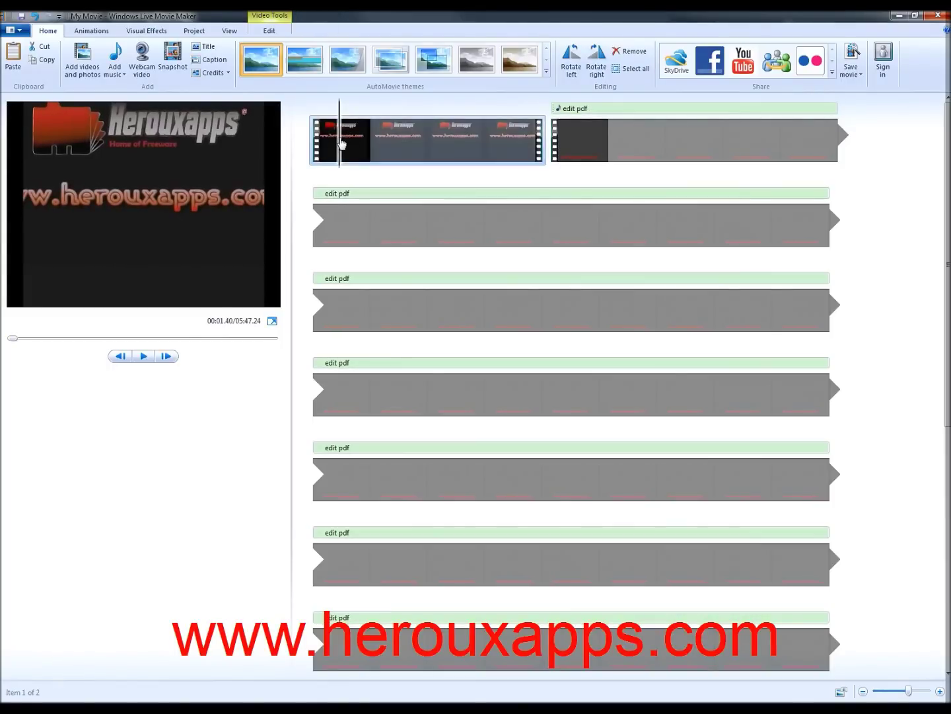
pyautogui.click(211, 61)
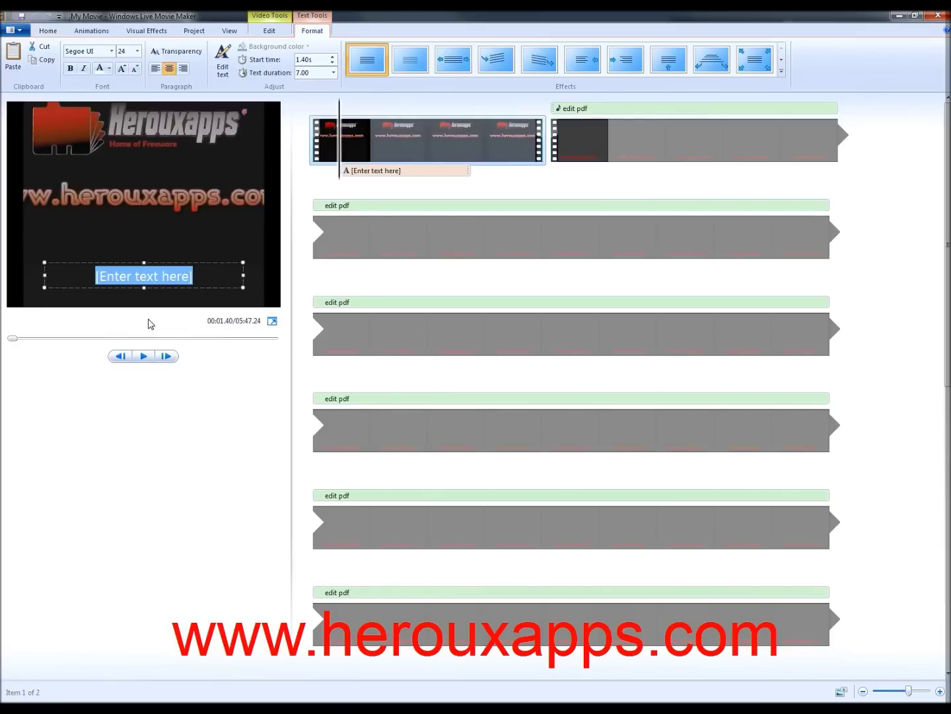
pyautogui.write('Movie ')
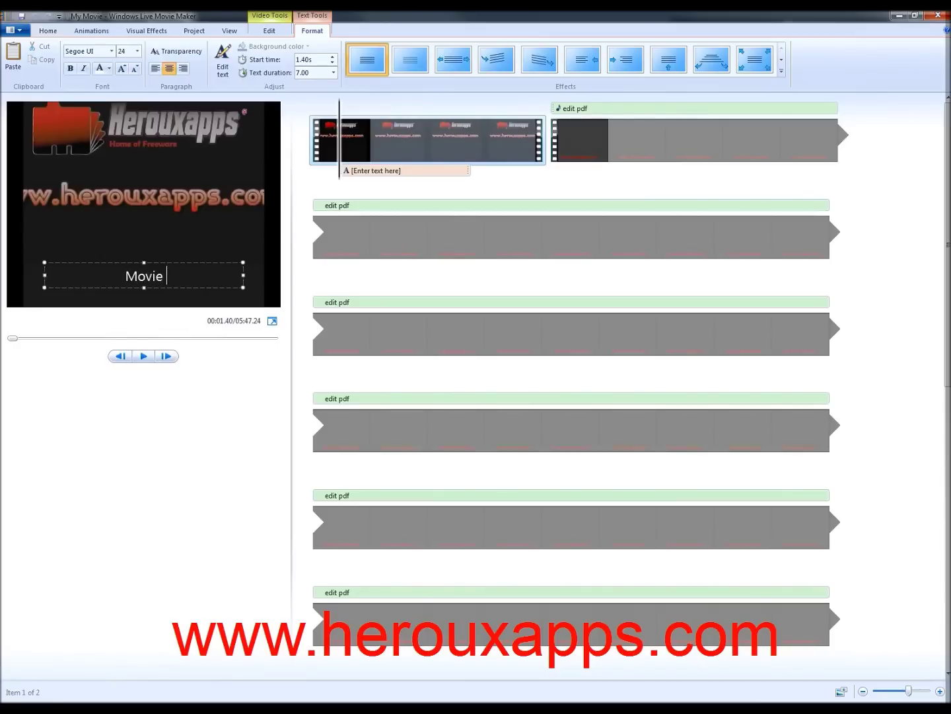
pyautogui.write('Maker 2011')
pyautogui.click(178, 249)
pyautogui.click(156, 269)
pyautogui.moveTo(156, 243); pyautogui.dragTo(152, 214)
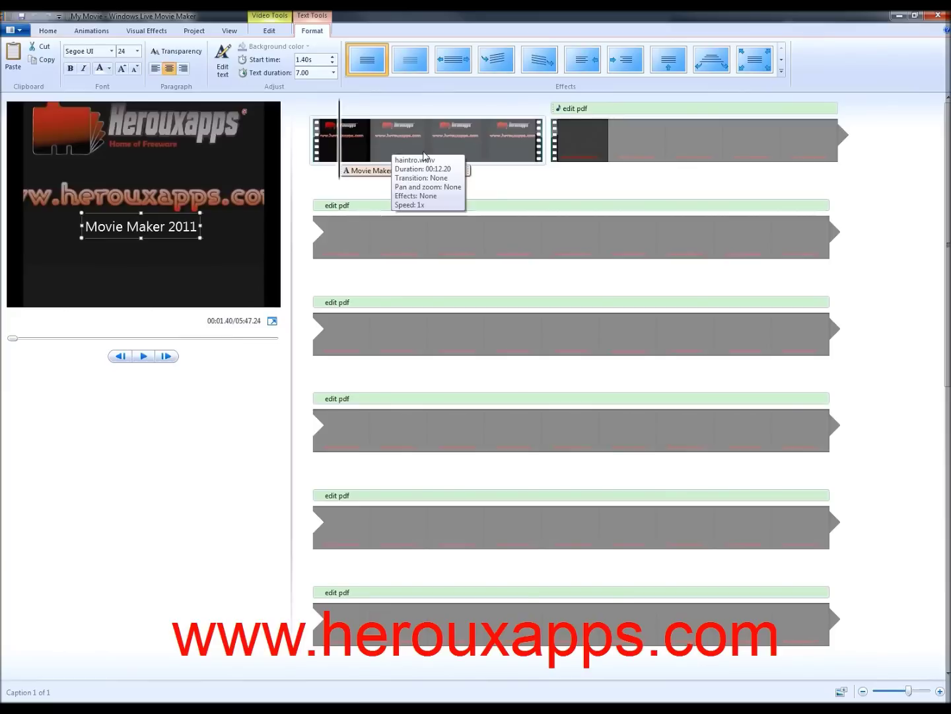
pyautogui.click(403, 144)
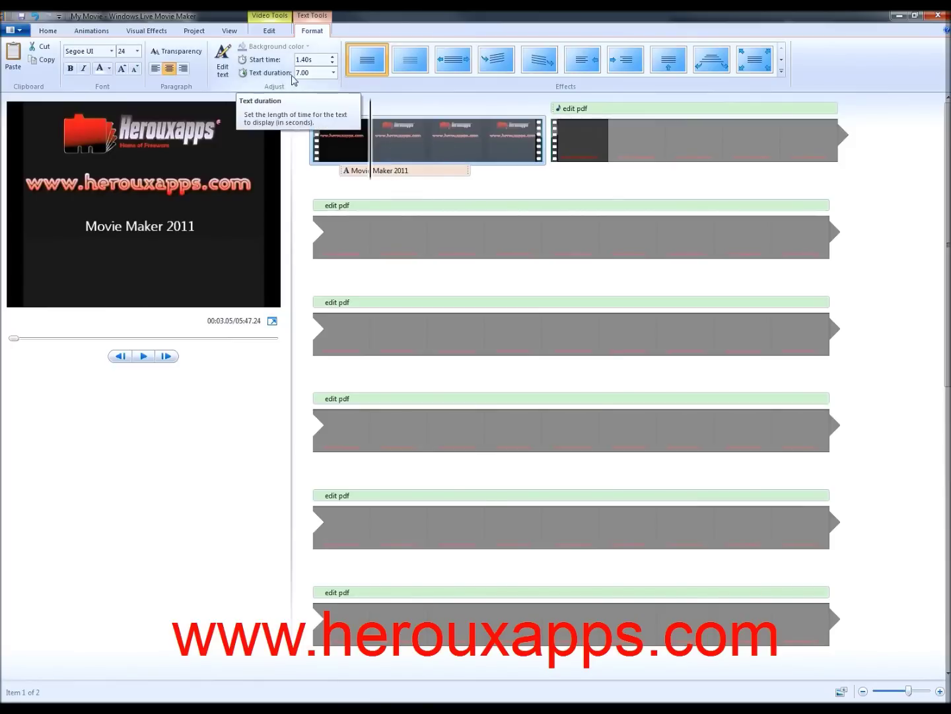
# - Set the caption's text duration to 20.00 seconds and drag it to start at 0.00s
pyautogui.click(333, 72)
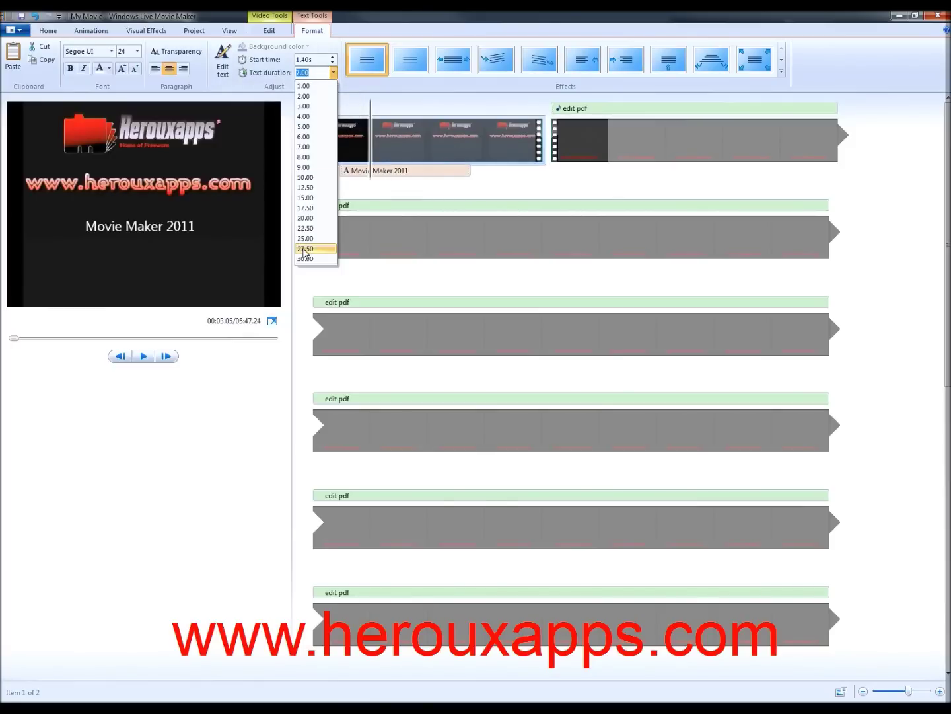
pyautogui.click(312, 217)
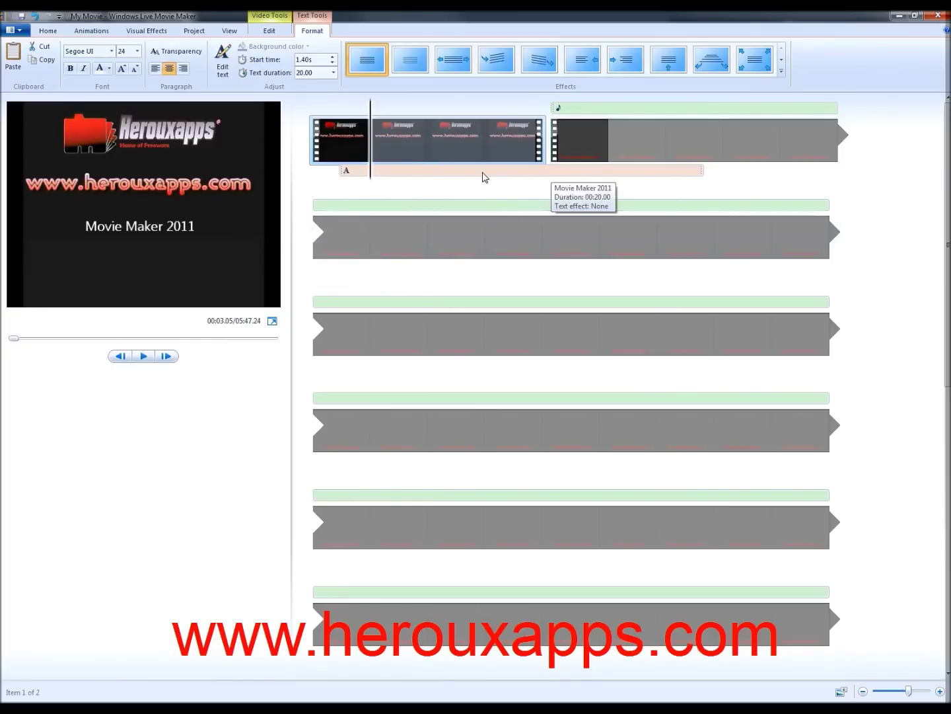
pyautogui.moveTo(458, 177); pyautogui.dragTo(319, 172)
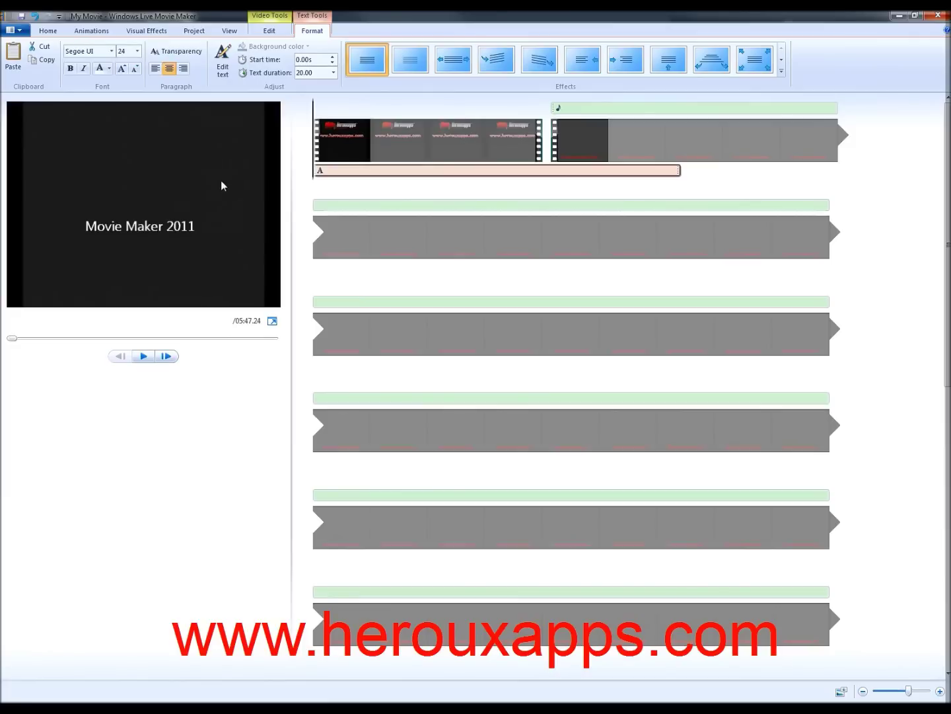
# - Preview the opening with its Movie Maker 2011 caption, then select the second clip's start
pyautogui.click(144, 357)
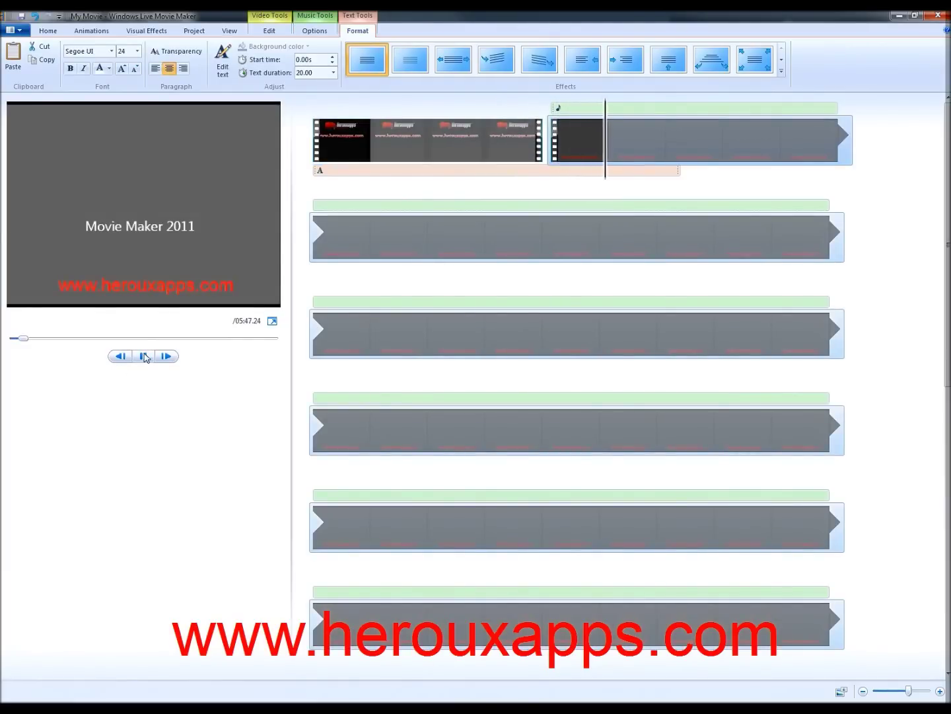
pyautogui.click(146, 357)
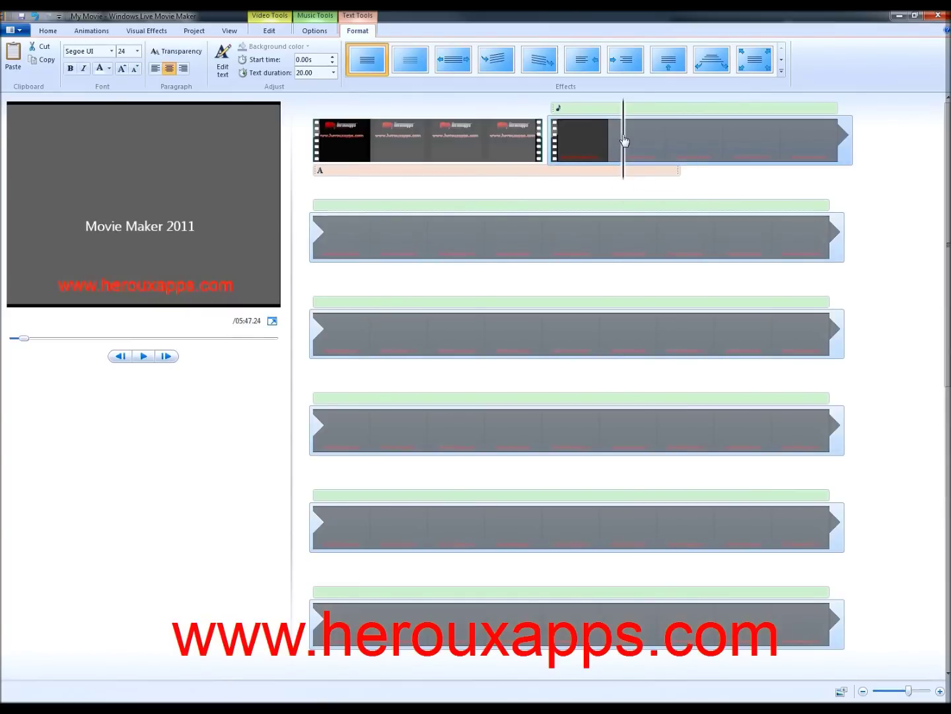
pyautogui.click(564, 140)
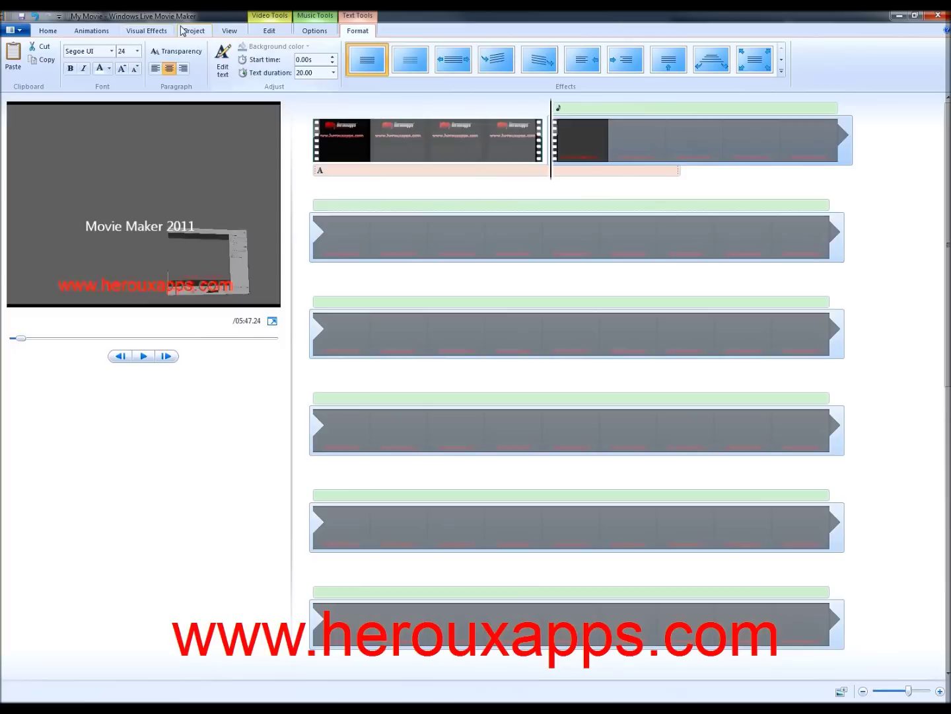
# - Apply the 1.50-second page-turn transition from the Animations gallery to the recording clip
pyautogui.click(137, 31)
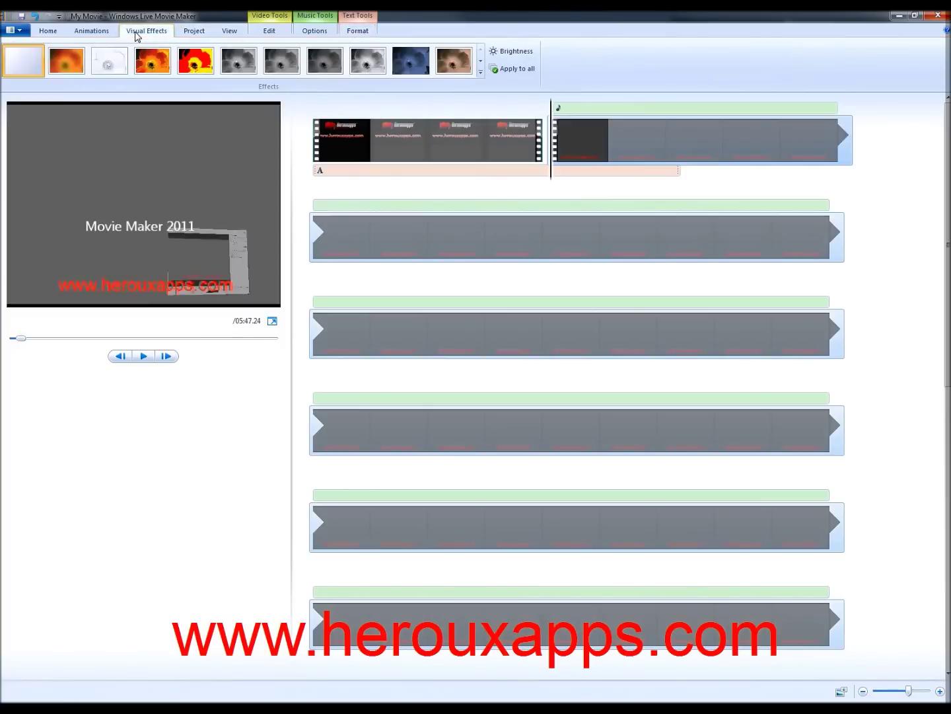
pyautogui.click(98, 32)
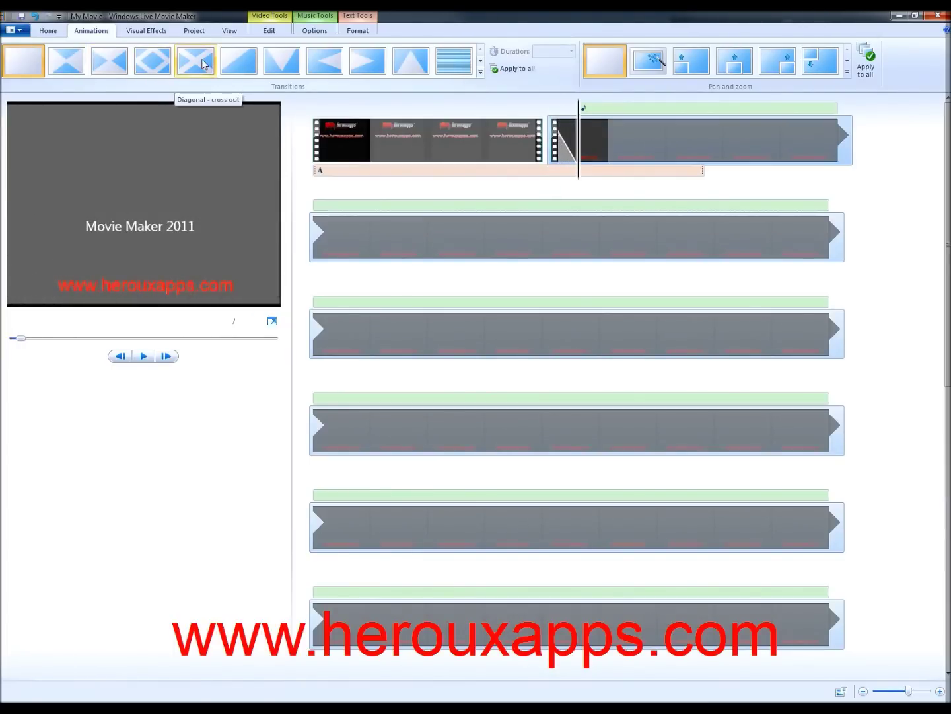
pyautogui.click(479, 60)
pyautogui.click(480, 61)
pyautogui.click(480, 61)
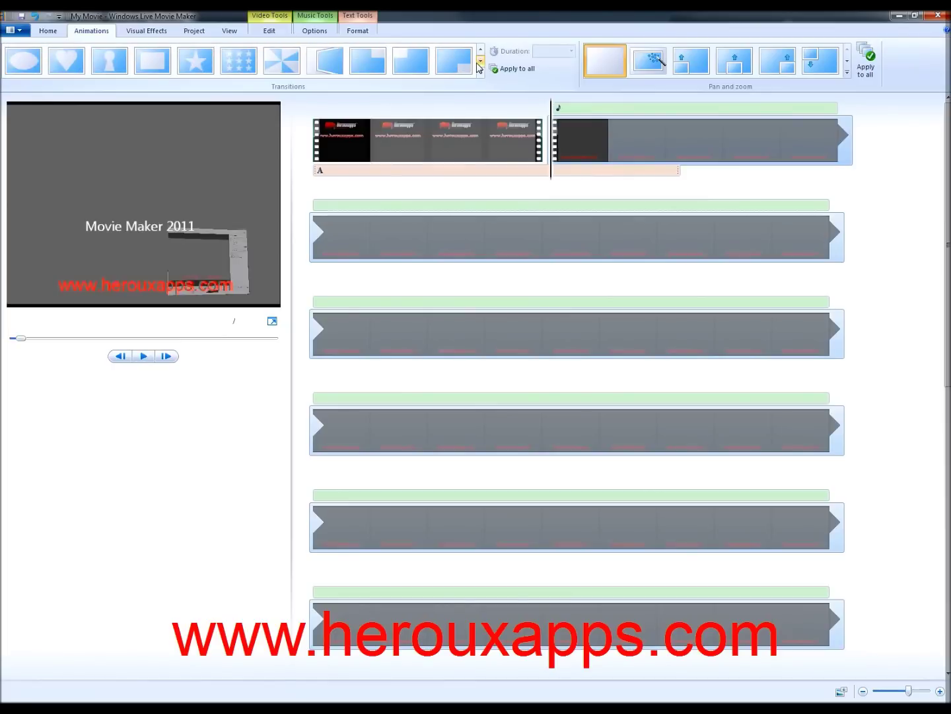
pyautogui.click(323, 64)
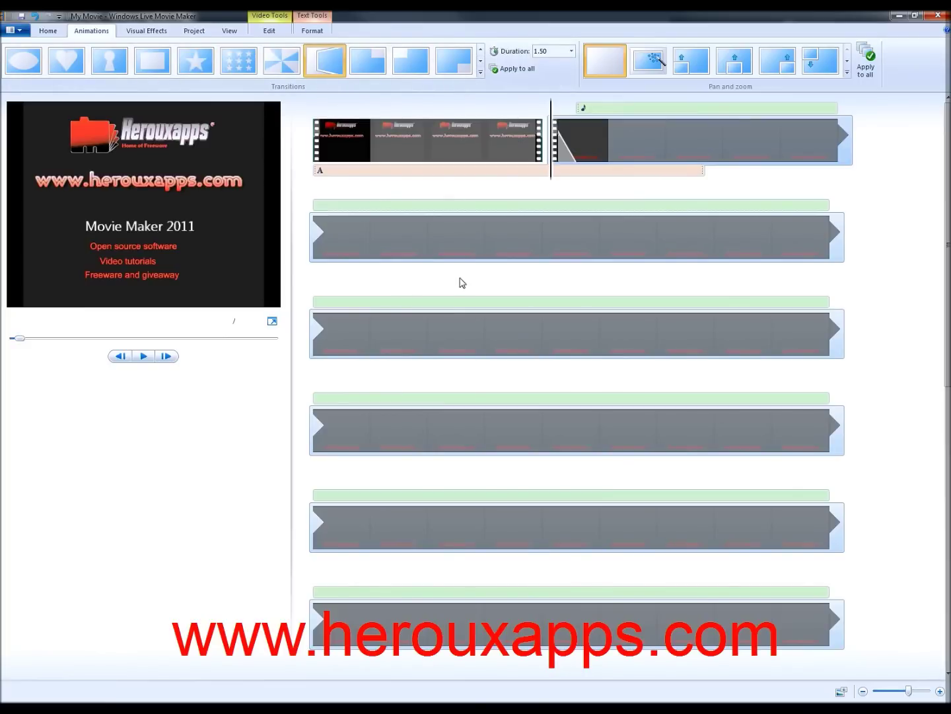
# - Drag hapodcast.jpg from the WEBSITE folder onto the end of the storyboard, after the recording
pyautogui.moveTo(948, 154); pyautogui.dragTo(949, 382)
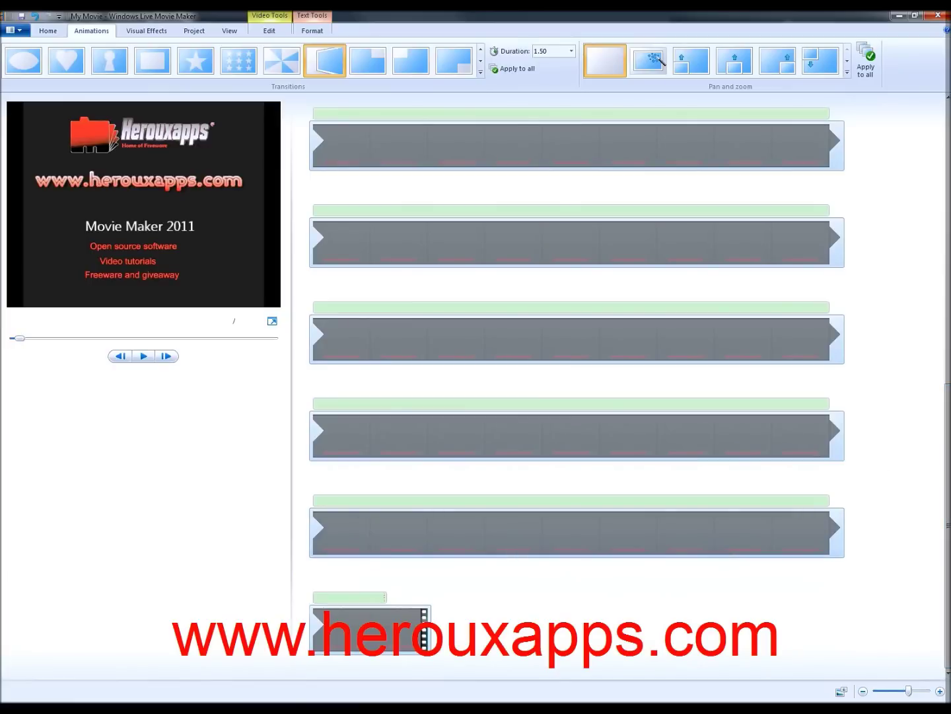
pyautogui.hotkey('alt', 'Tab')
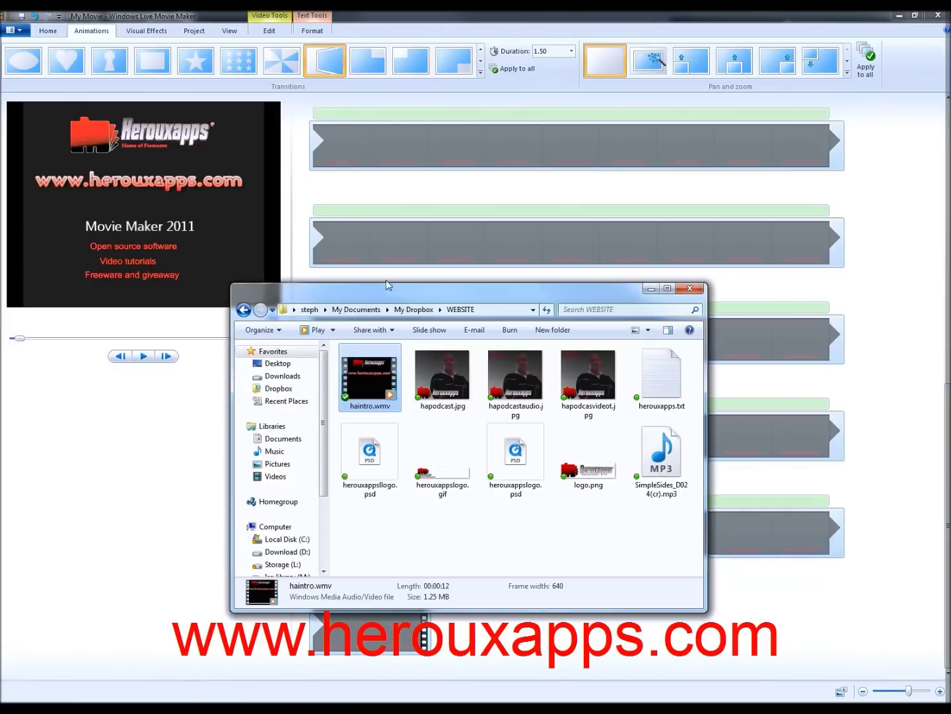
pyautogui.moveTo(393, 289); pyautogui.dragTo(539, 139)
pyautogui.moveTo(584, 220); pyautogui.dragTo(492, 627)
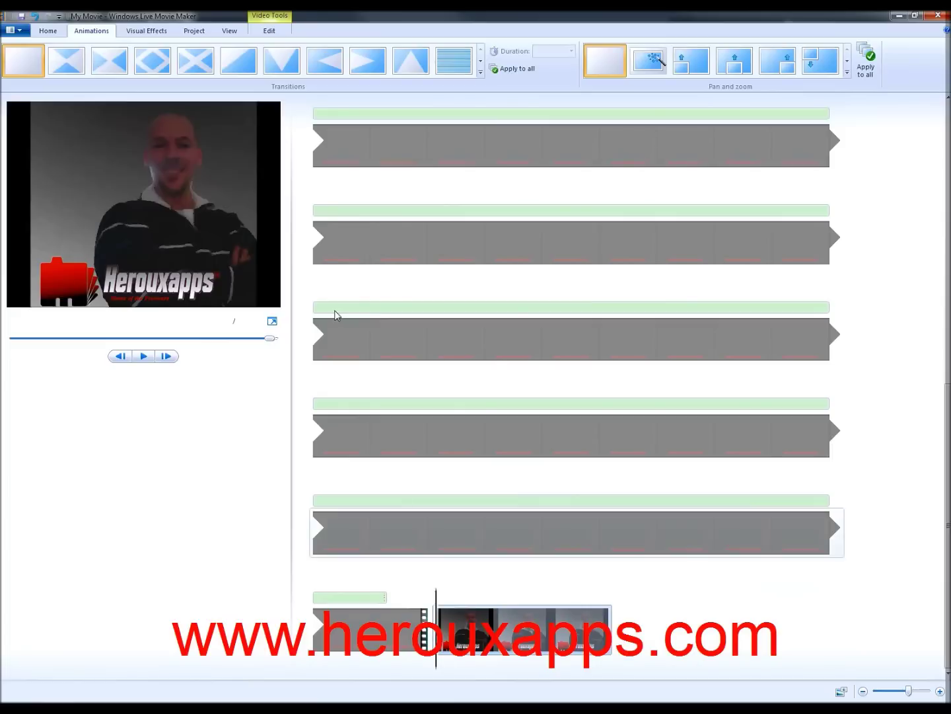
# - Apply the Diagonal down-right transition to hapodcast.jpg, then select all clips and play the preview
pyautogui.click(228, 59)
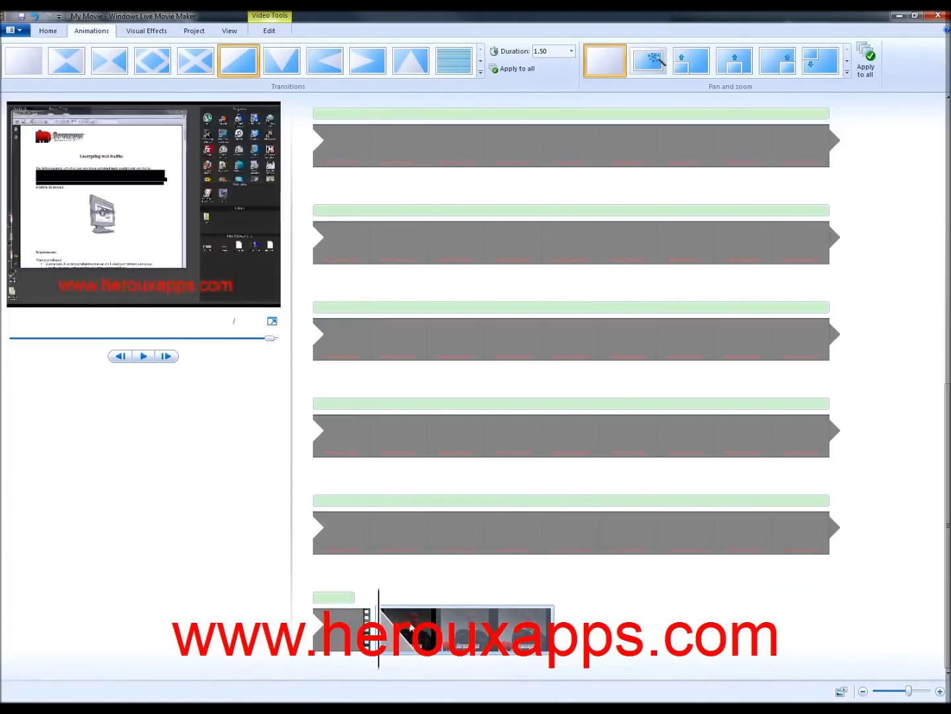
pyautogui.hotkey('ctrl', 'a')
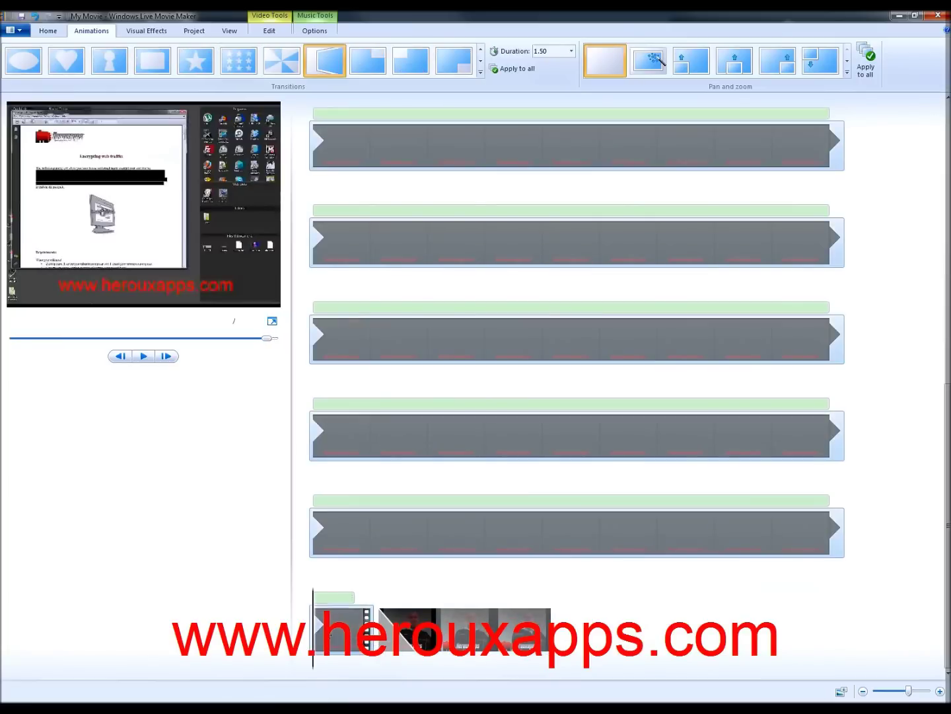
pyautogui.click(144, 357)
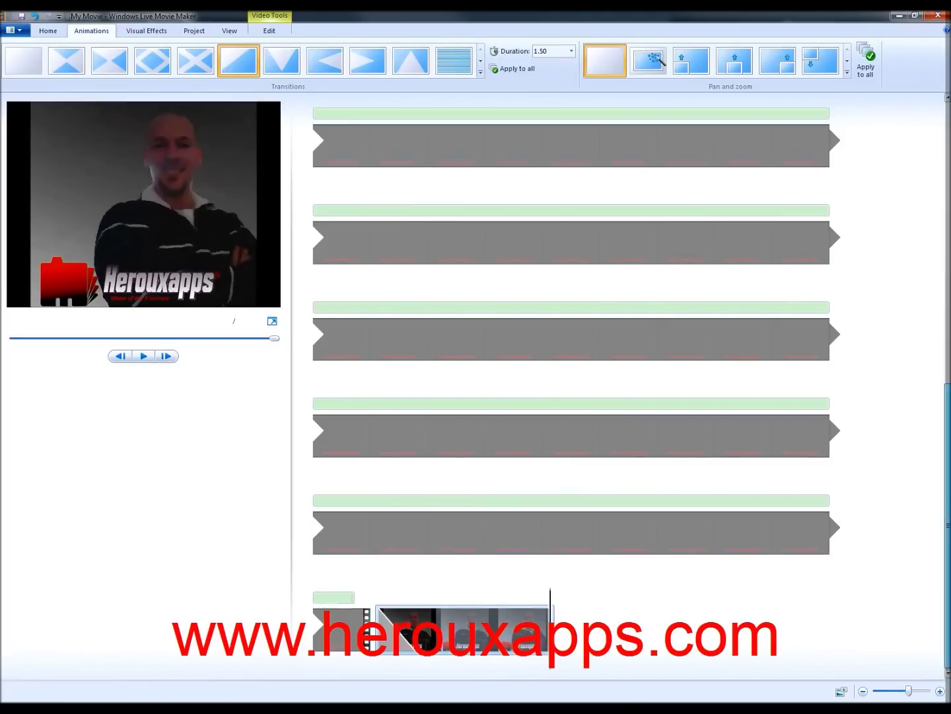
pyautogui.scroll(10, 948, 526)
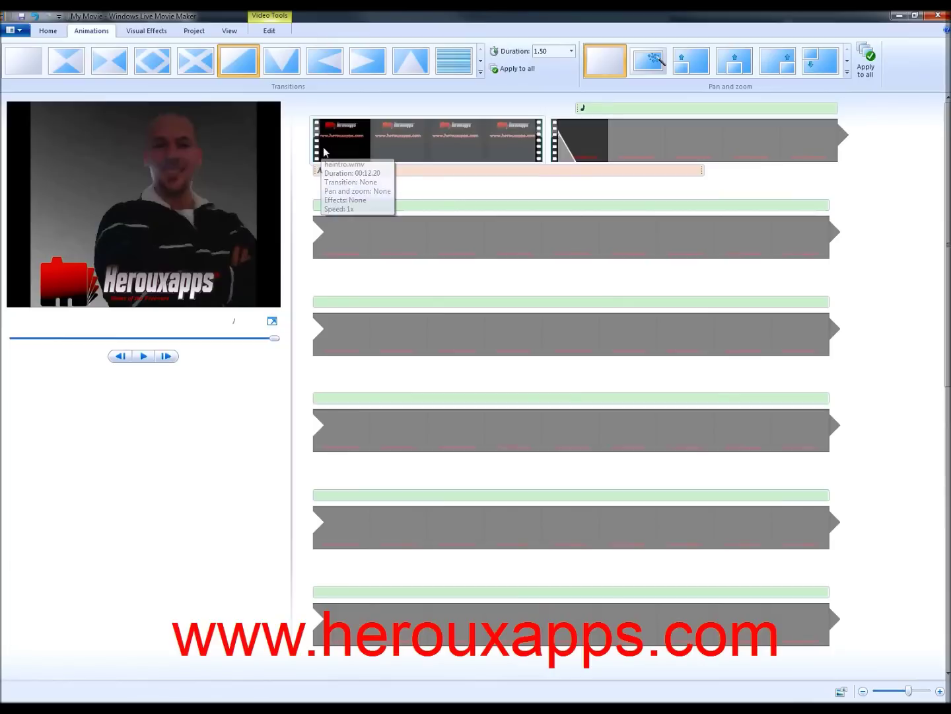
# - Choose the For computer option under Save movie on the Home tab
pyautogui.click(47, 32)
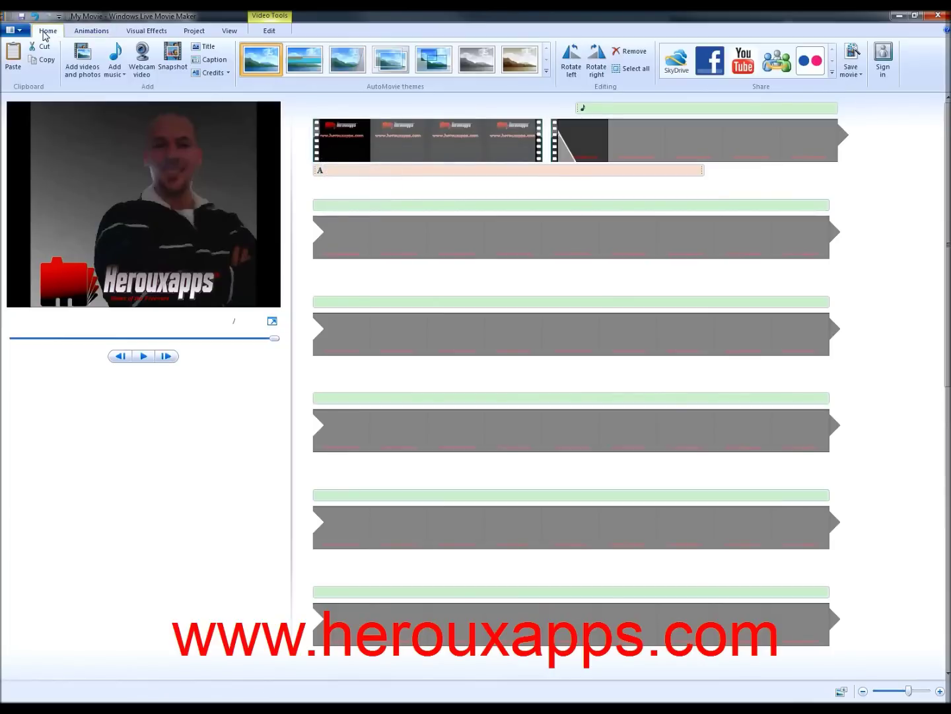
pyautogui.click(858, 75)
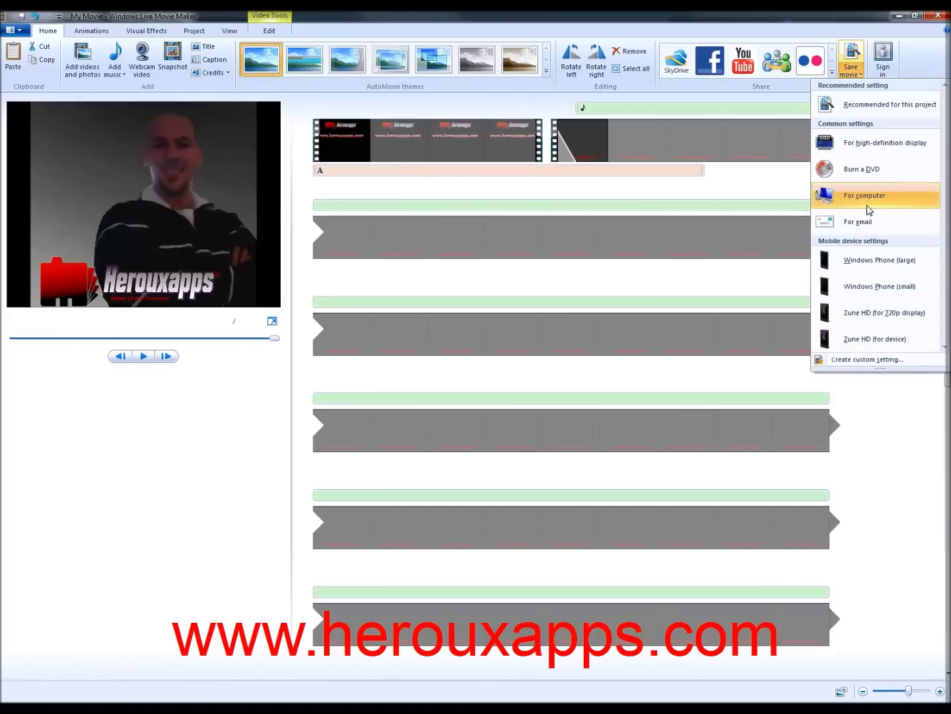
pyautogui.moveTo(859, 196)
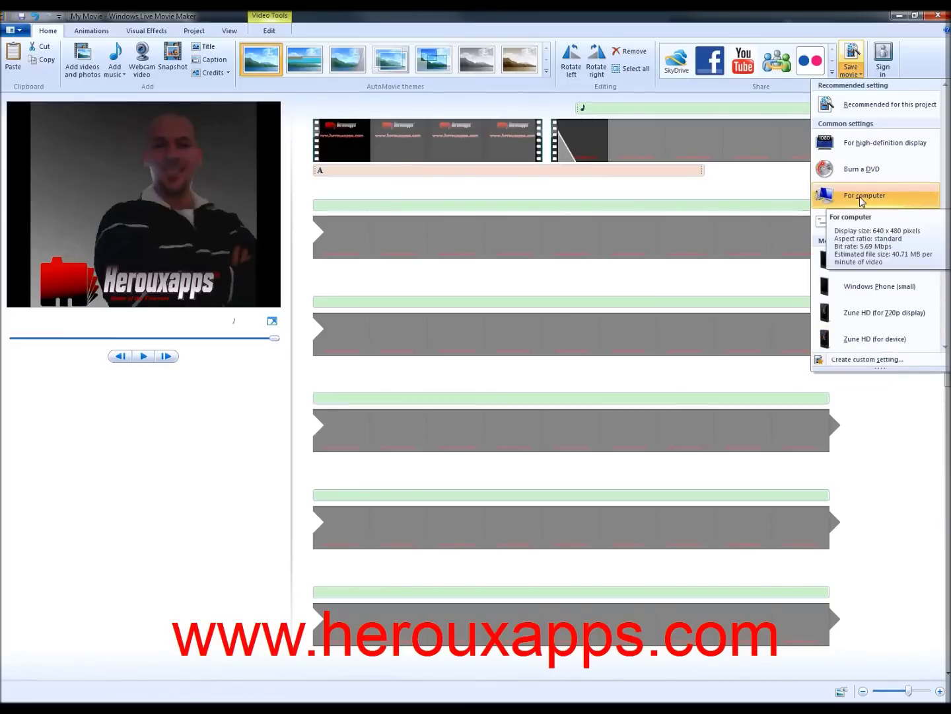
pyautogui.click(859, 197)
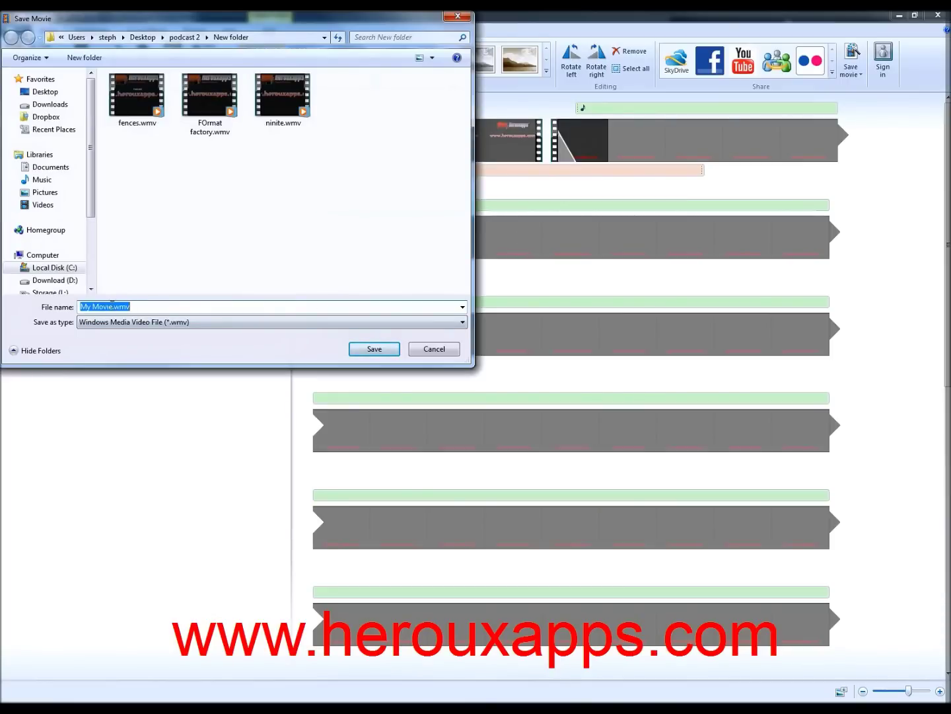
# - Enter 'movie maker' as the file name, keeping the Windows Media Video File type
pyautogui.write('movie maker')
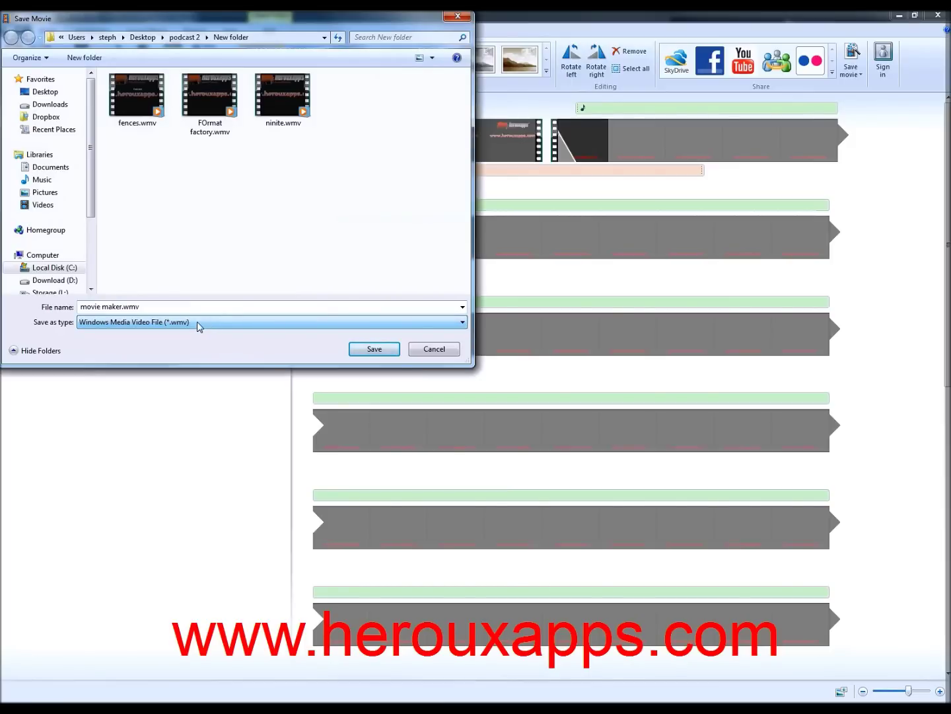
# - Confirm saving movie maker.wmv into New folder so rendering begins
pyautogui.click(371, 349)
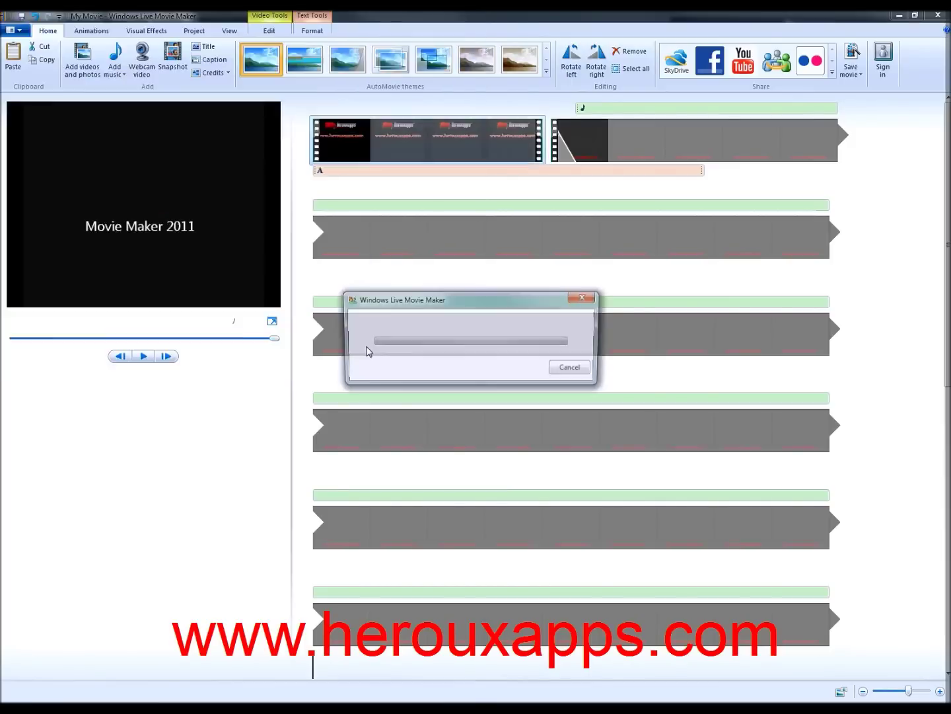